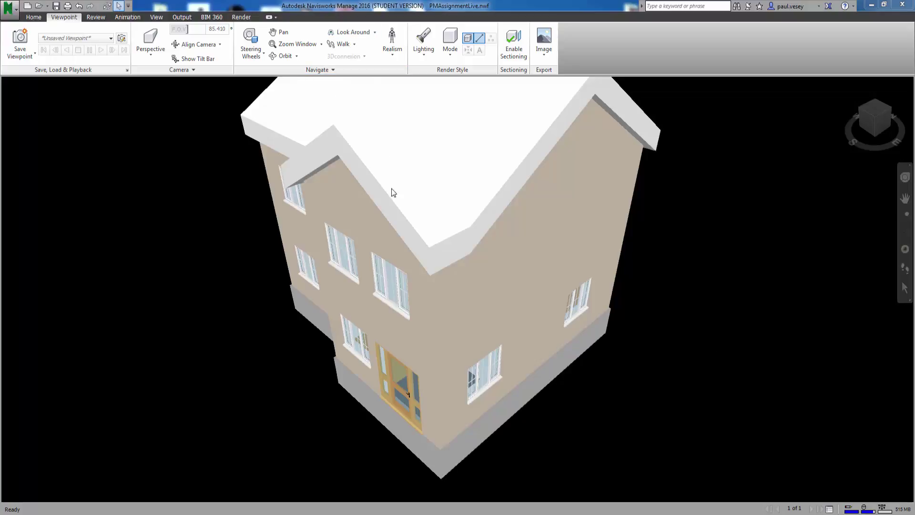
# Orbit the house to a corner view and display it in Full Render mode
pyautogui.click(874, 115)
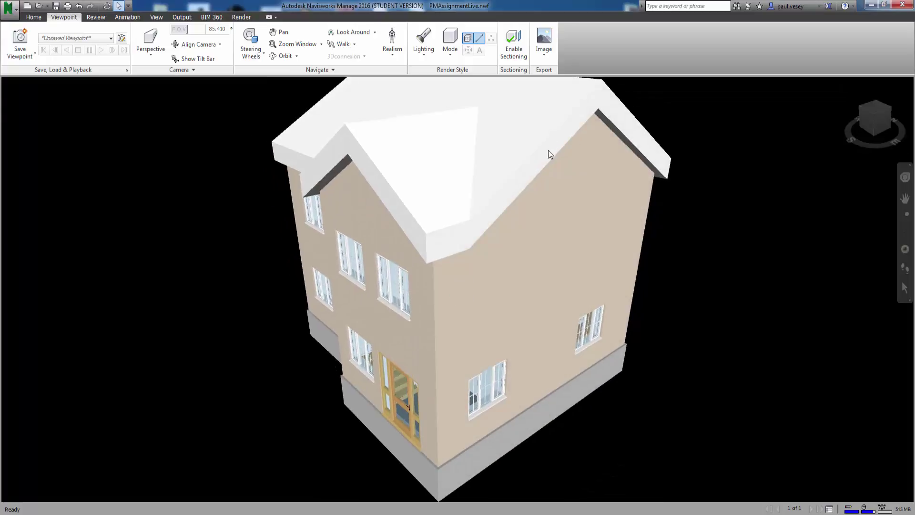
pyautogui.moveTo(548, 150); pyautogui.dragTo(548, 166, button='middle')
pyautogui.moveTo(876, 113); pyautogui.dragTo(905, 102)
pyautogui.moveTo(509, 288); pyautogui.dragTo(525, 280, button='middle')
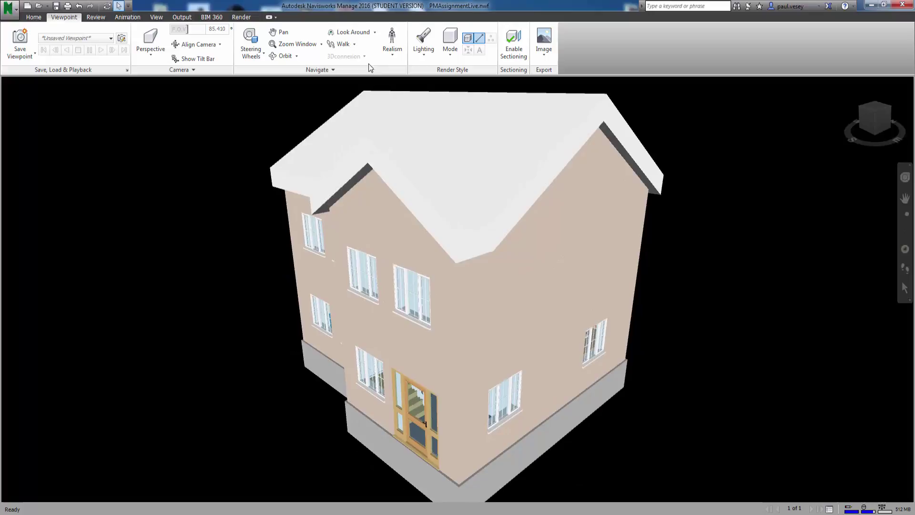
pyautogui.click(451, 52)
pyautogui.click(458, 73)
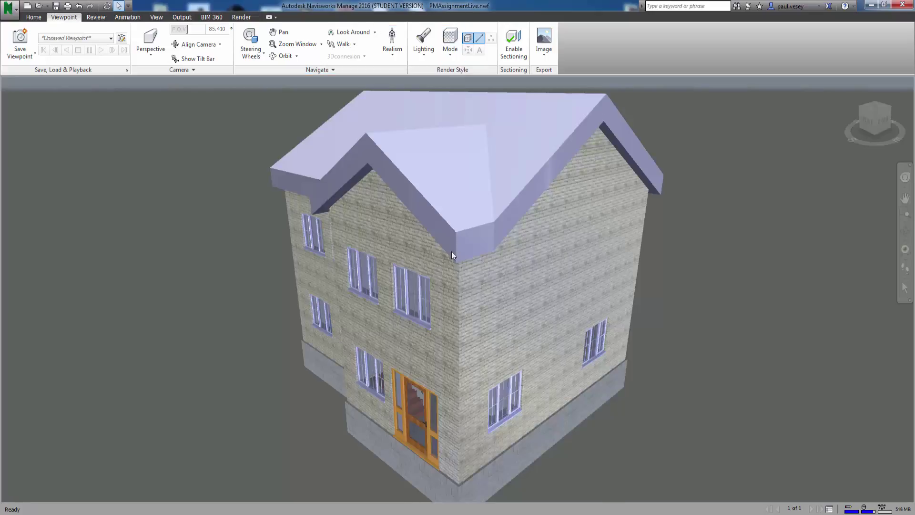
pyautogui.moveTo(875, 115)
pyautogui.mouseDown()
pyautogui.moveTo(872, 107)
pyautogui.moveTo(872, 117)
pyautogui.mouseUp()
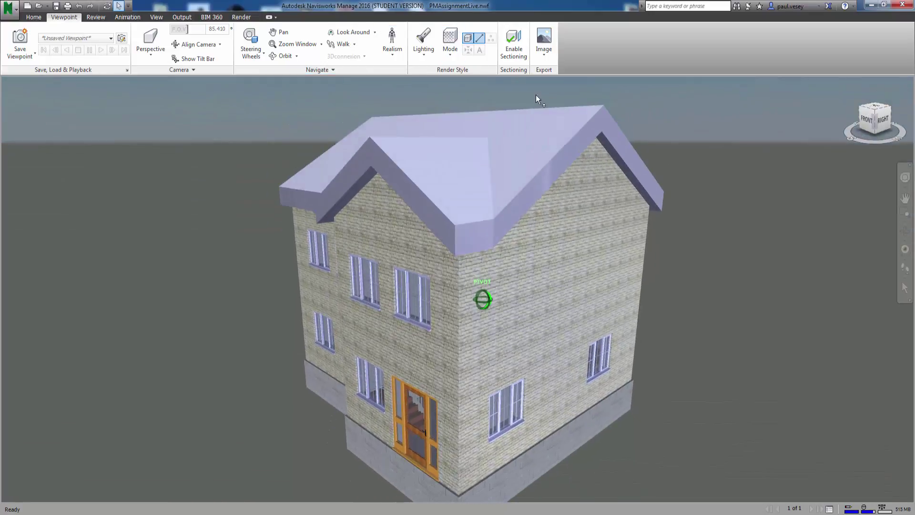
# Display the house in Shaded mode, followed by Wireframe mode
pyautogui.click(447, 54)
pyautogui.click(459, 92)
pyautogui.click(450, 50)
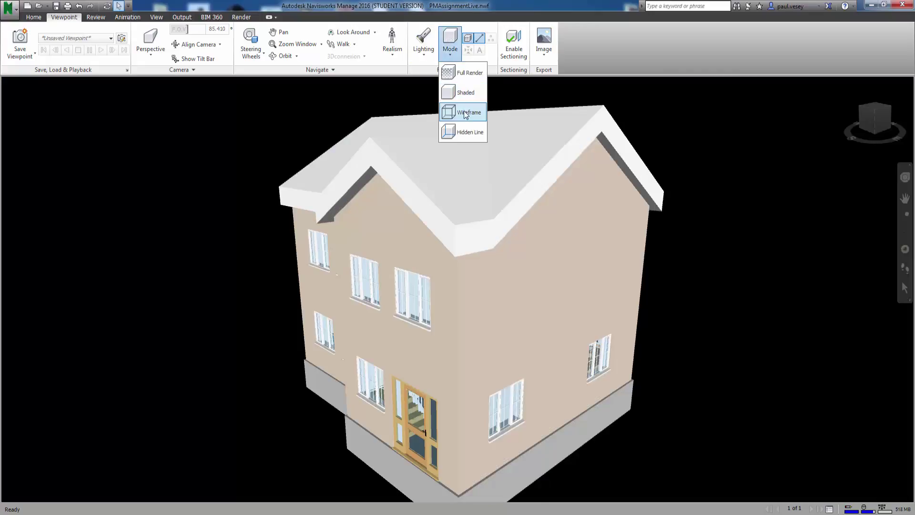
pyautogui.click(464, 116)
# Display the house in Hidden Line mode and inspect it from the right side and the front corner
pyautogui.click(450, 47)
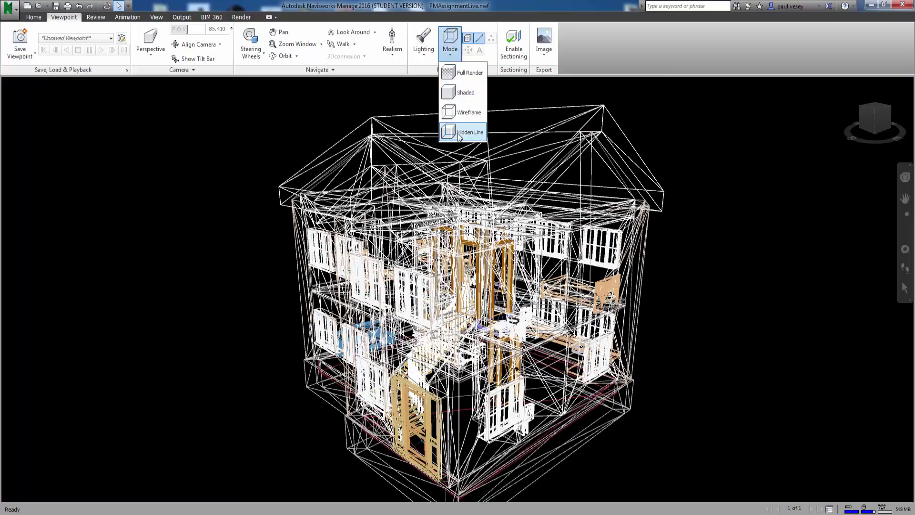
pyautogui.click(467, 132)
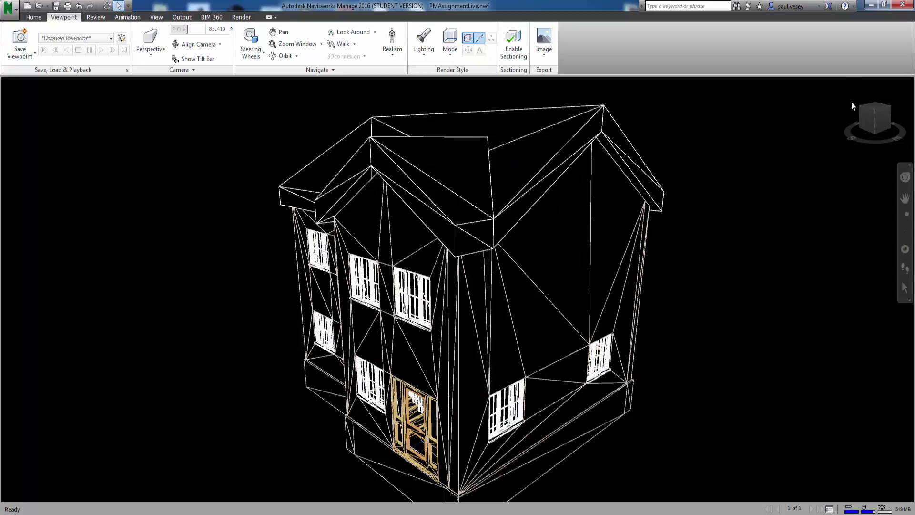
pyautogui.click(876, 117)
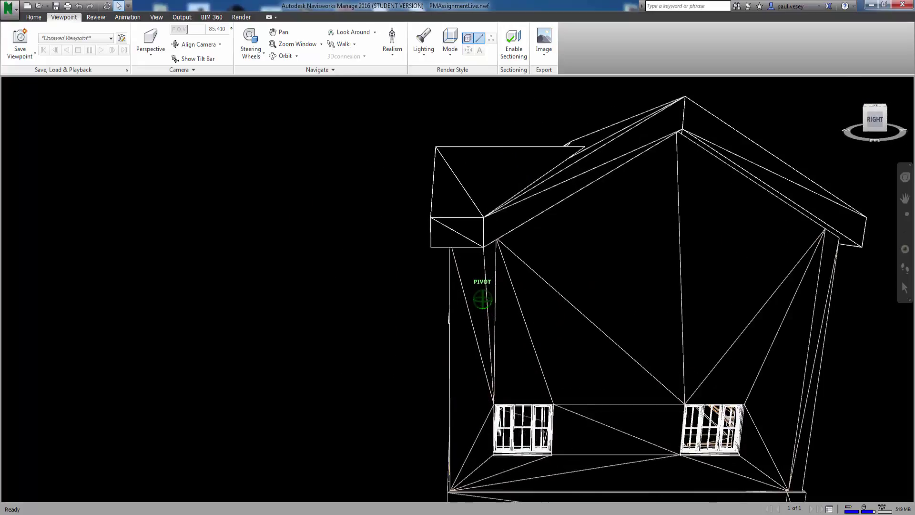
pyautogui.moveTo(875, 119); pyautogui.dragTo(898, 135)
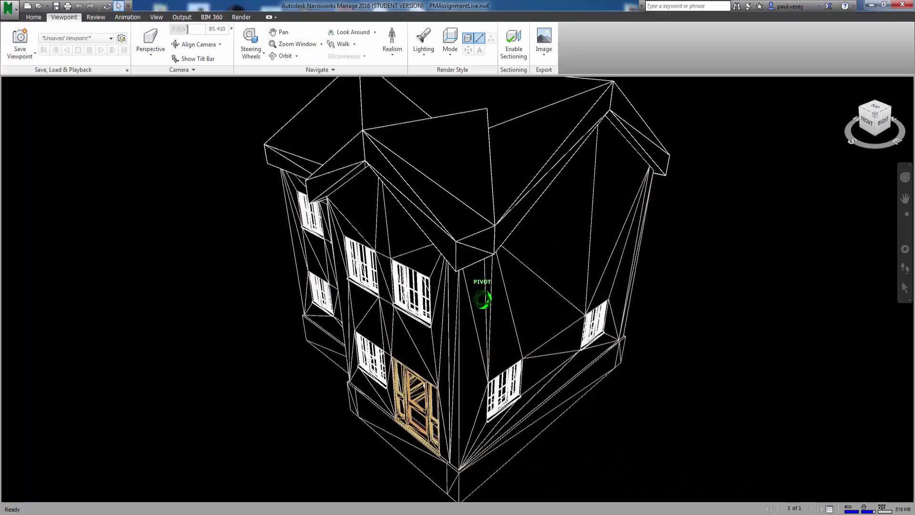
# Switch the house to Full Render mode and back to Shaded mode
pyautogui.click(450, 48)
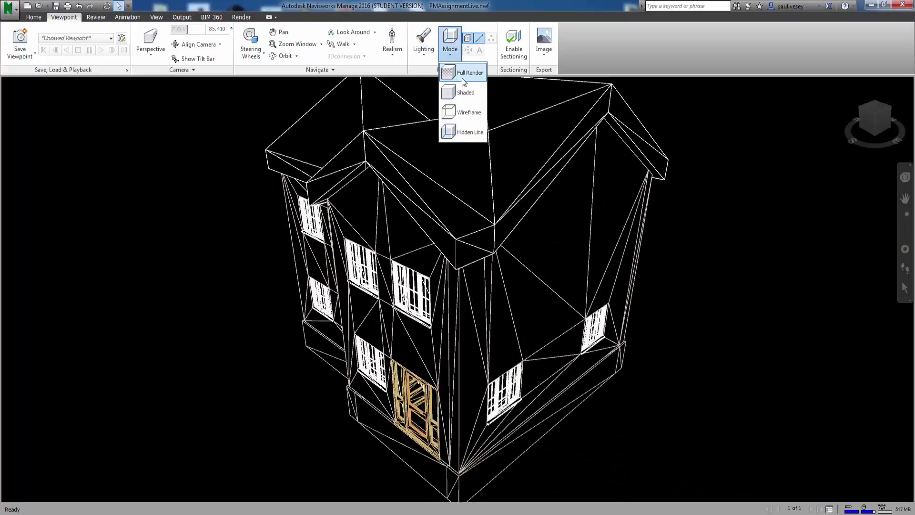
pyautogui.click(462, 82)
pyautogui.click(450, 47)
pyautogui.click(460, 91)
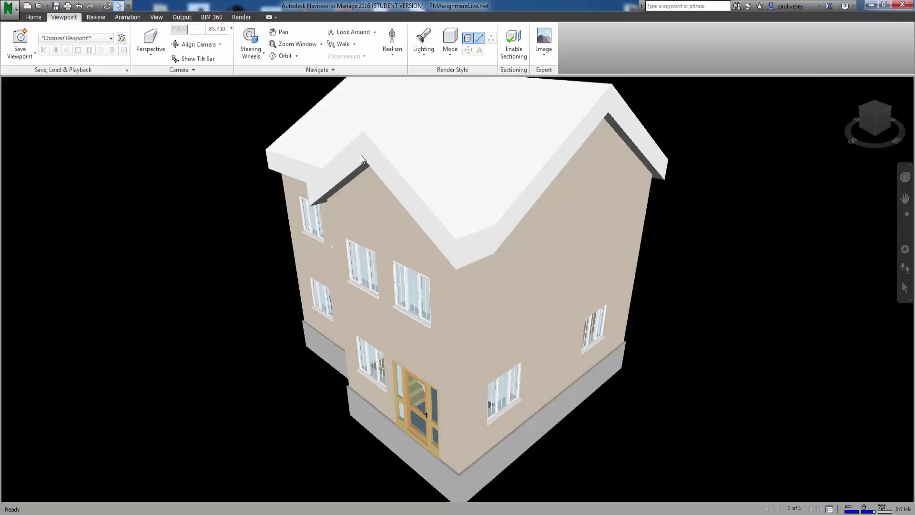
pyautogui.moveTo(420, 210)
pyautogui.mouseDown(button='middle')
pyautogui.moveTo(441, 220)
pyautogui.moveTo(426, 218)
pyautogui.mouseUp(button='middle')
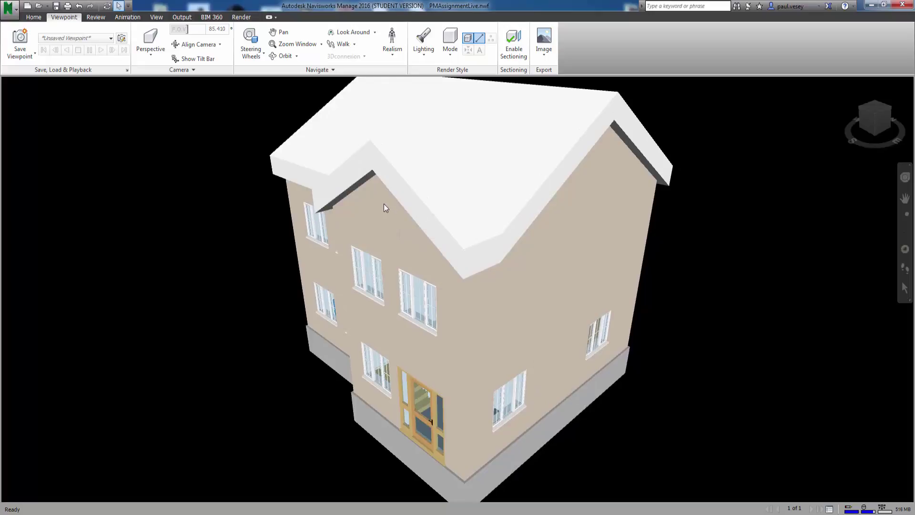
pyautogui.click(34, 17)
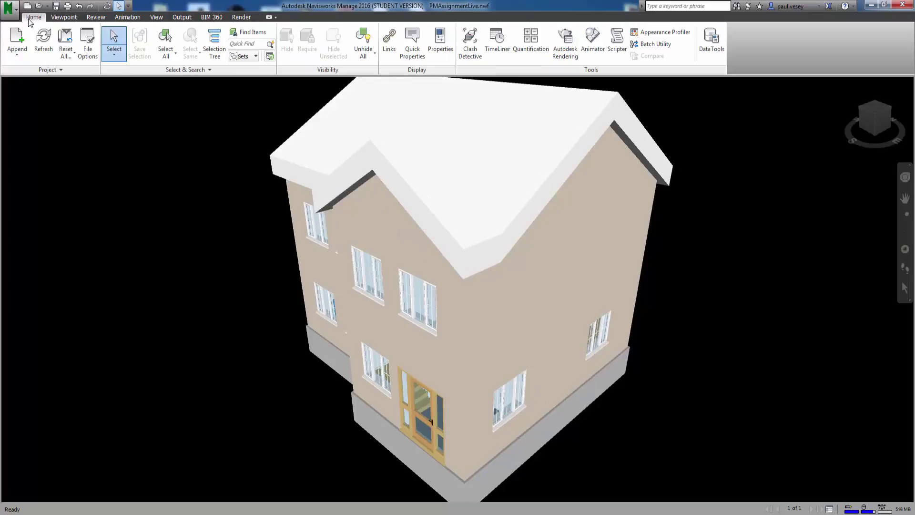
pyautogui.click(64, 17)
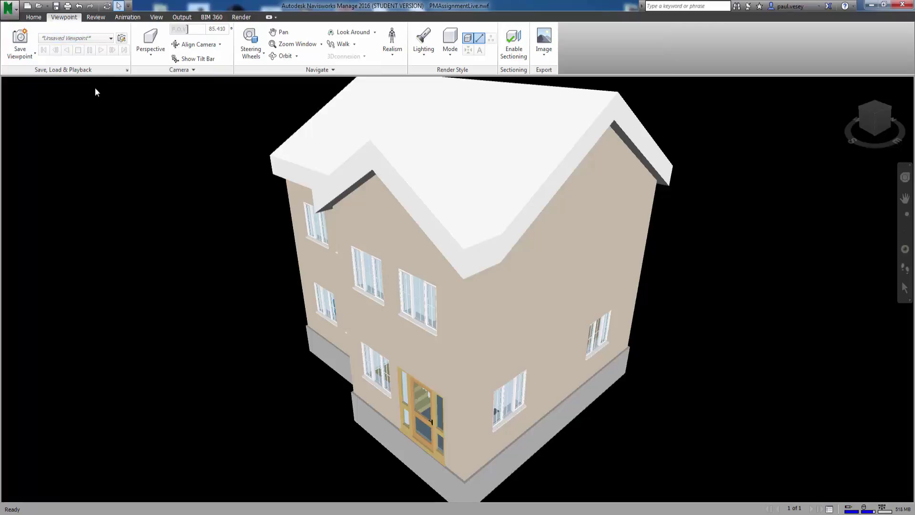
# Switch to Revit, expand the project's 3D views, and open 3D View 1 and First Floor 3D Section
pyautogui.click(247, 512)
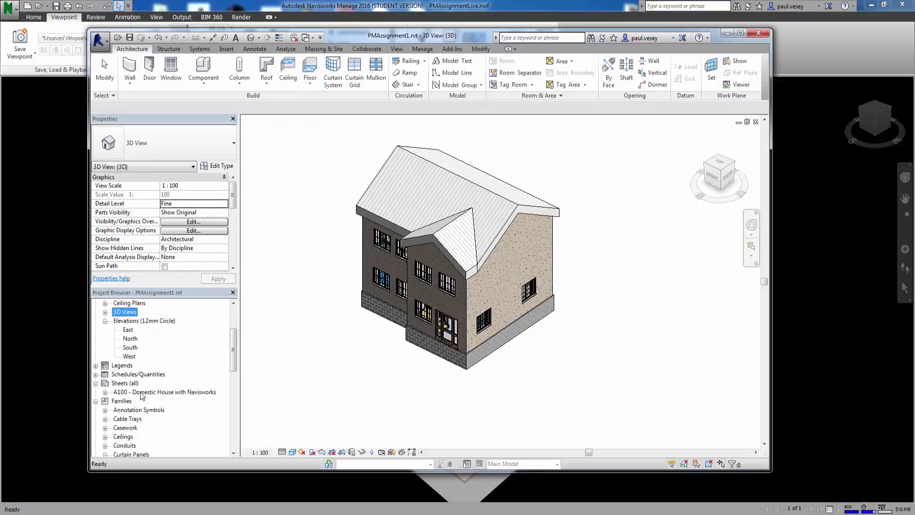
pyautogui.scroll(1, 237, 347)
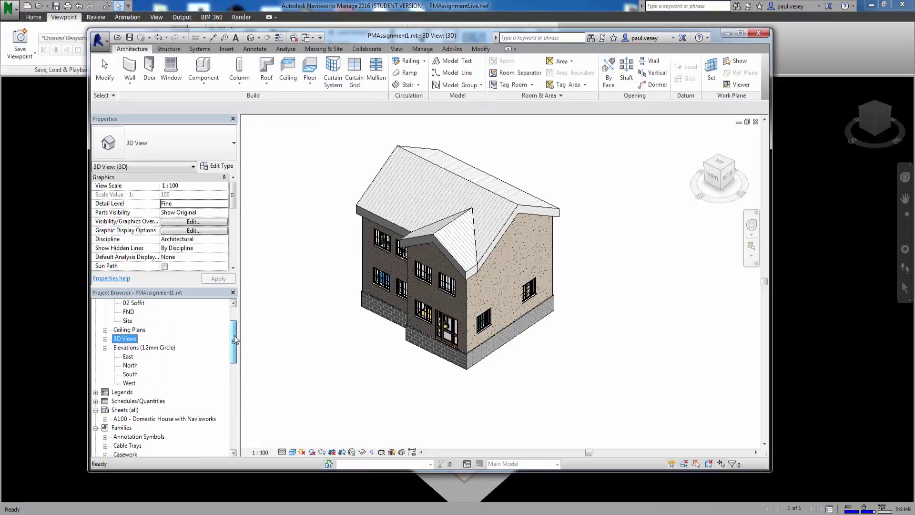
pyautogui.click(105, 339)
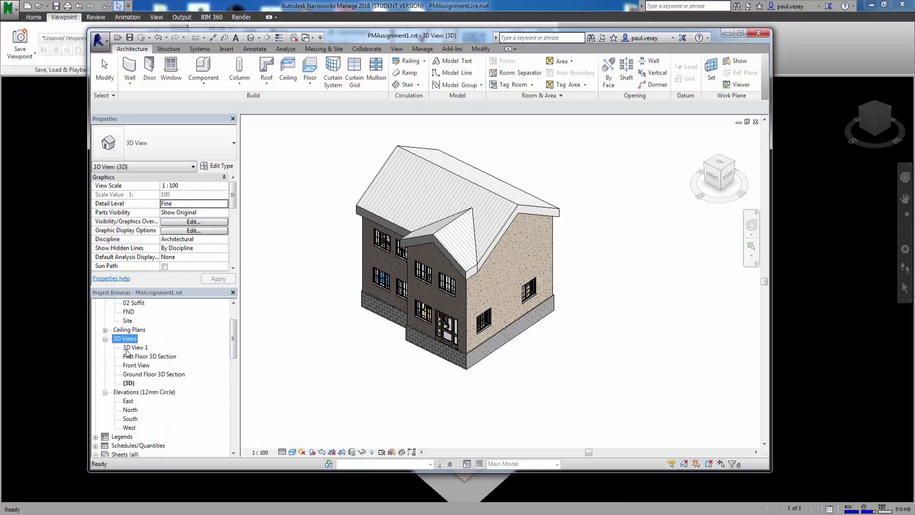
pyautogui.doubleClick(144, 350)
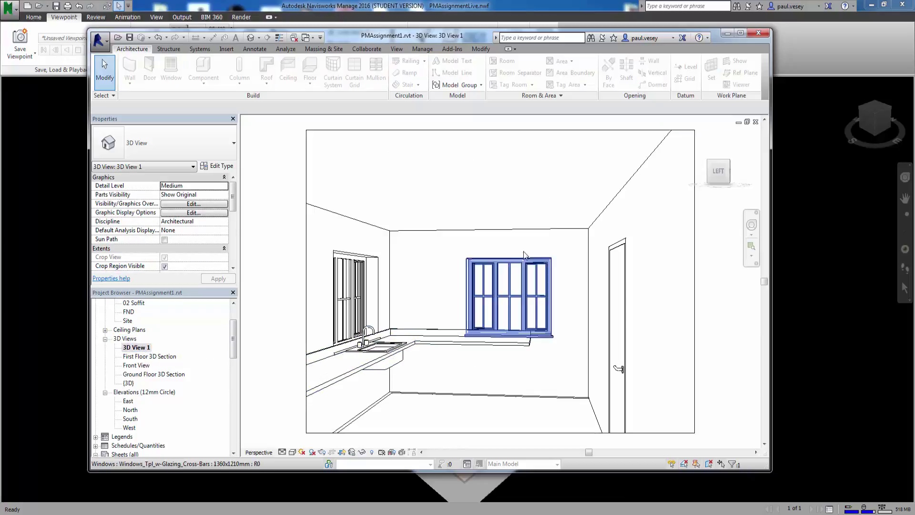
pyautogui.doubleClick(156, 357)
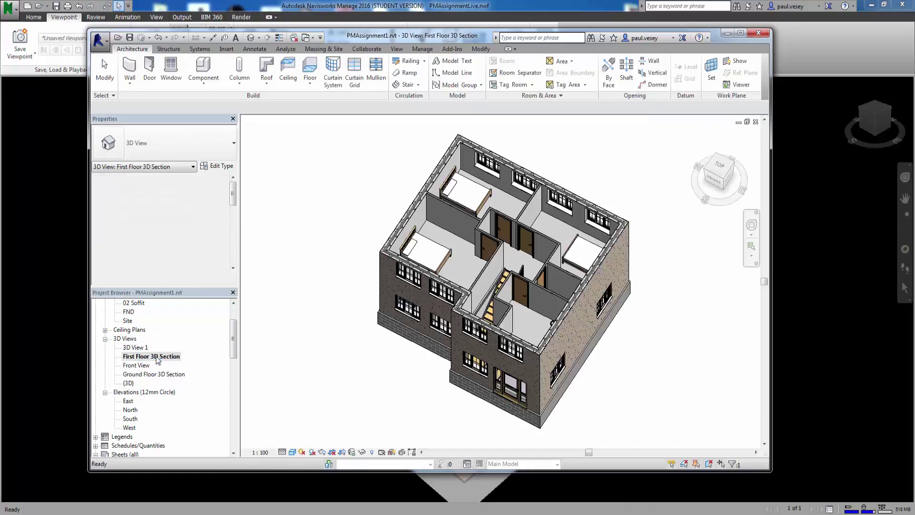
# Open the Front View, the Ground Floor 3D Section and the default {3D} view of the Revit project
pyautogui.doubleClick(135, 365)
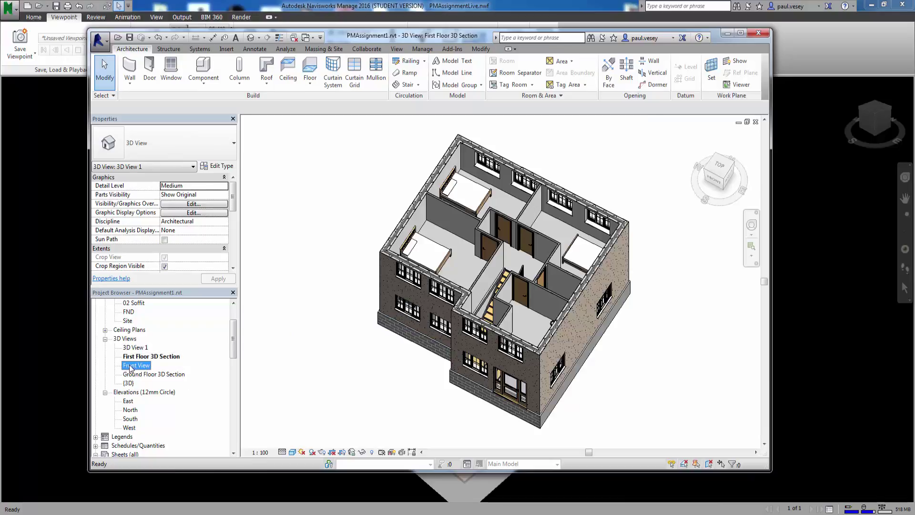
pyautogui.doubleClick(143, 375)
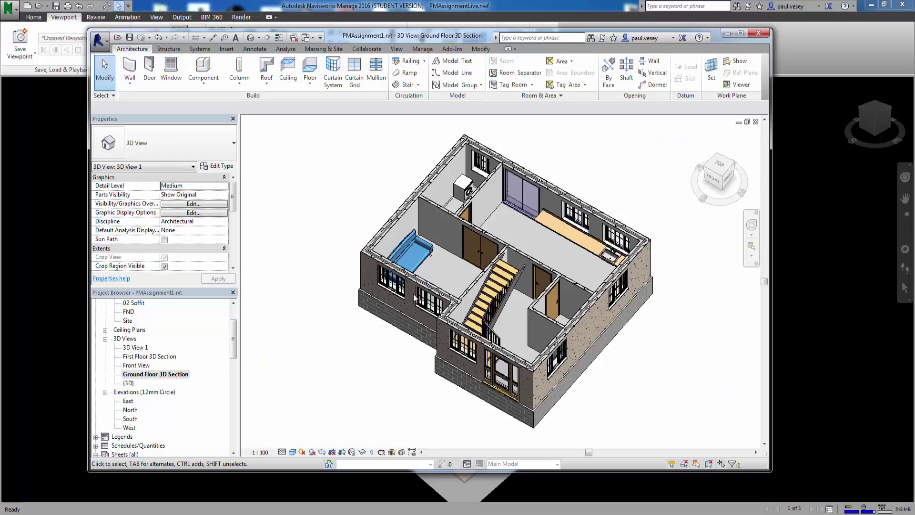
pyautogui.doubleClick(129, 383)
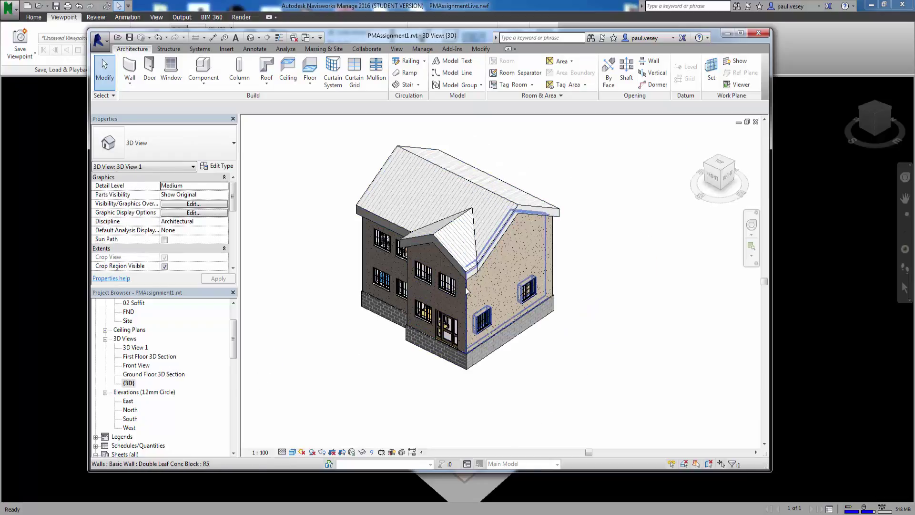
# Reopen the Ground Floor 3D Section, the Front View and the First Floor 3D Section in Revit
pyautogui.doubleClick(150, 374)
pyautogui.doubleClick(138, 365)
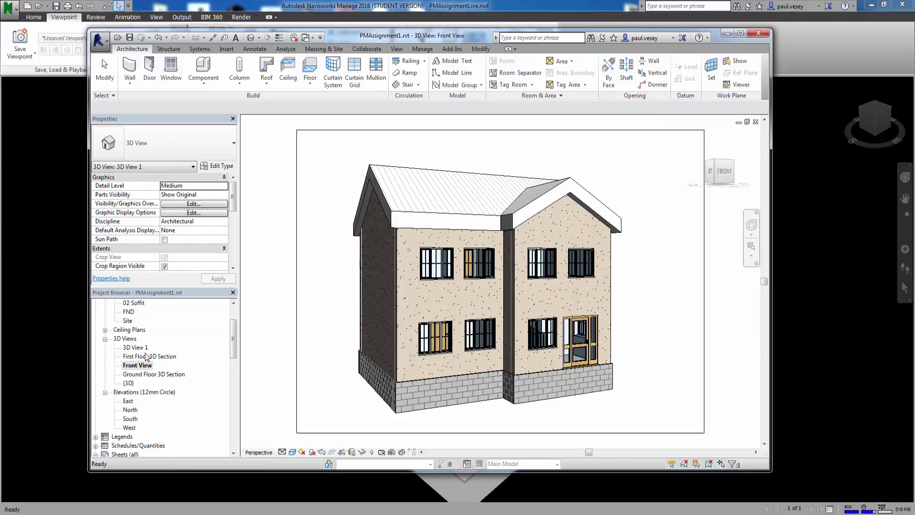
pyautogui.doubleClick(146, 357)
# Return to Navisworks and activate the saved viewpoint 3D View 1 from the 3D View folder
pyautogui.click(728, 33)
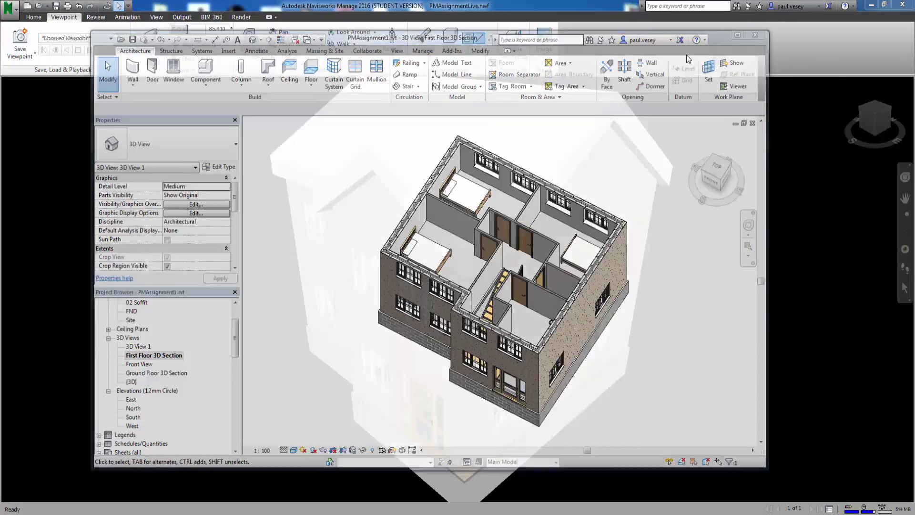
pyautogui.click(110, 40)
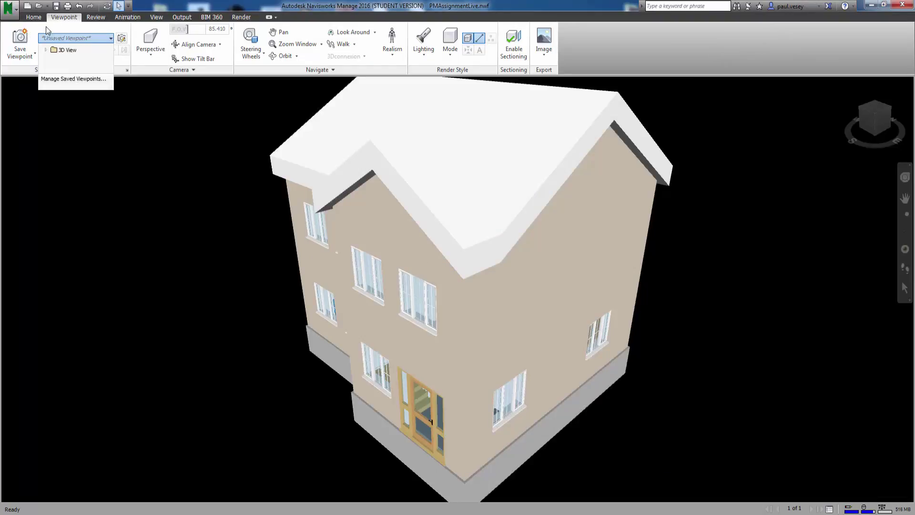
pyautogui.click(46, 50)
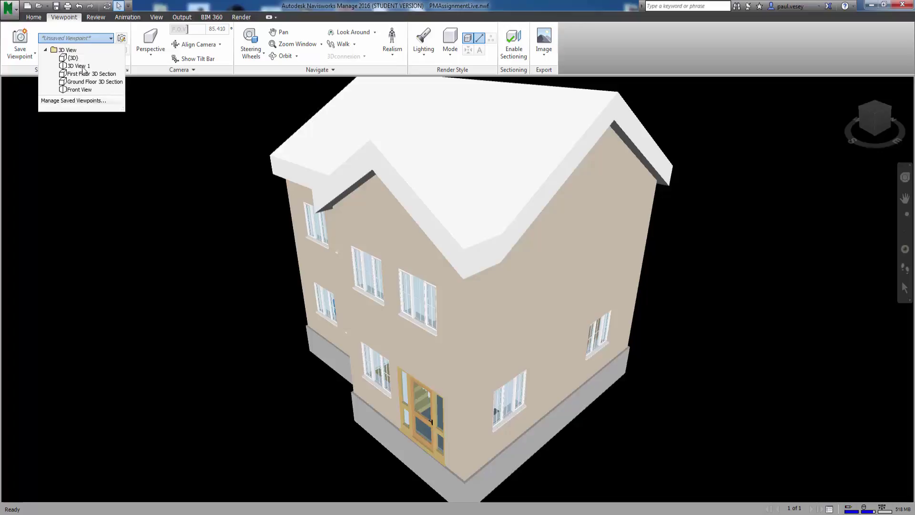
pyautogui.click(78, 65)
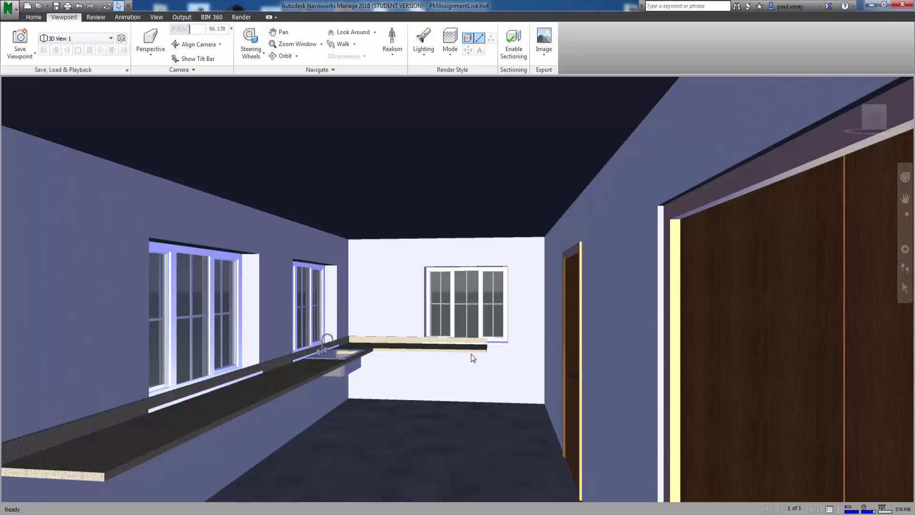
# Turn the kitchen view to face the far wall and select the window on it
pyautogui.moveTo(882, 111)
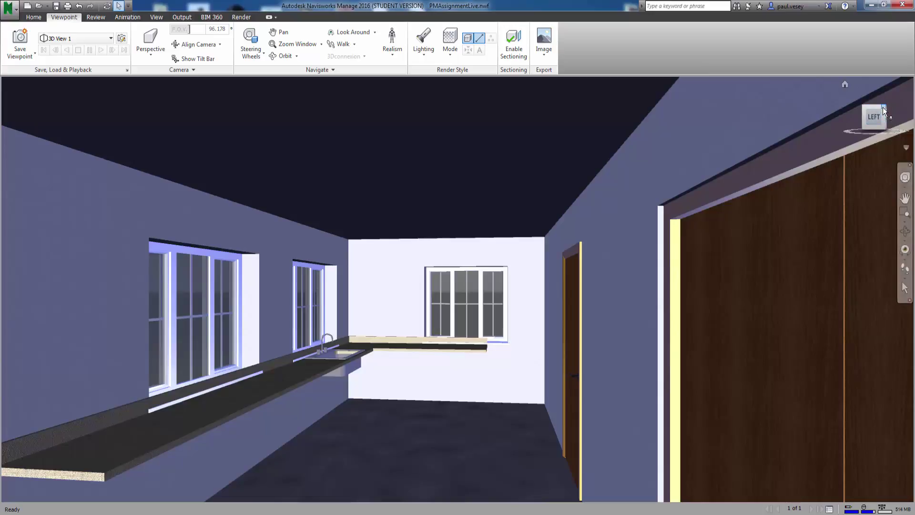
pyautogui.moveTo(883, 112)
pyautogui.mouseDown()
pyautogui.moveTo(863, 107)
pyautogui.moveTo(887, 107)
pyautogui.mouseUp()
pyautogui.click(488, 276)
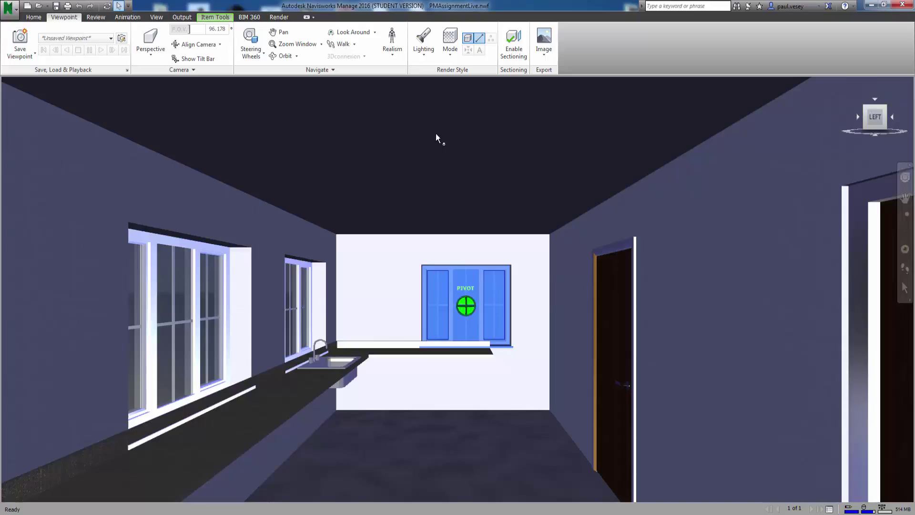
# Activate the saved {3D} viewpoint and zoom in on the whole house, with the window deselected
pyautogui.click(110, 39)
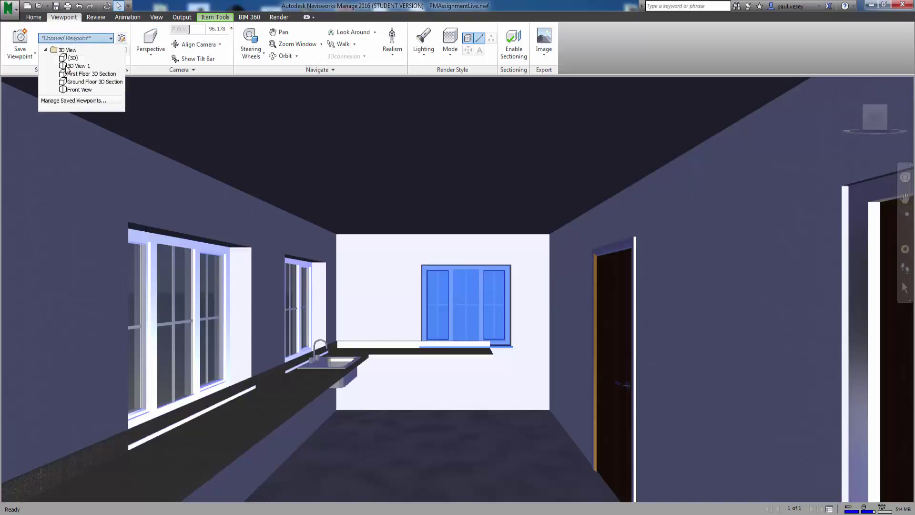
pyautogui.click(72, 57)
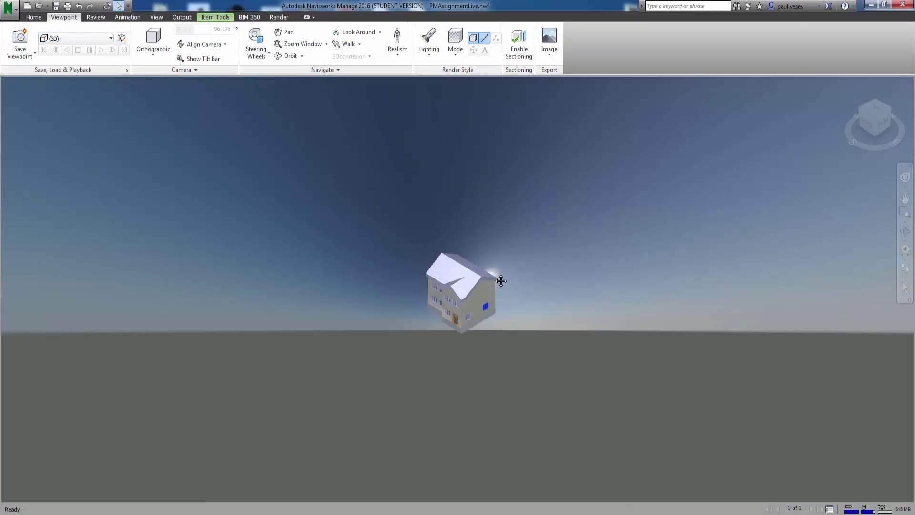
pyautogui.scroll(5, 501, 281)
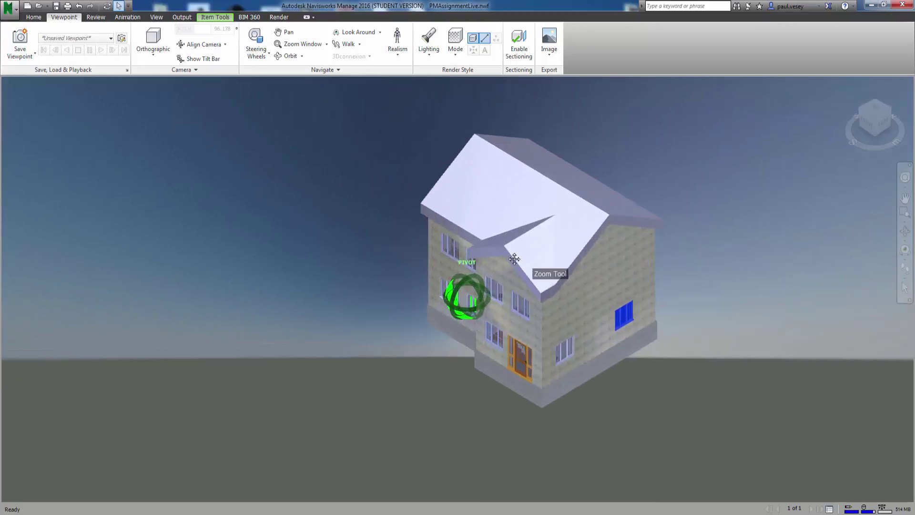
pyautogui.scroll(6, 515, 259)
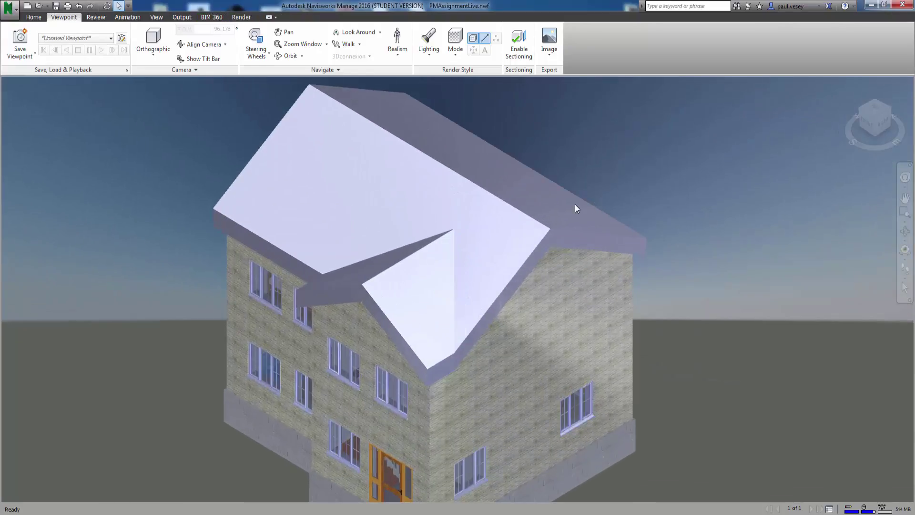
# Activate the saved viewpoint First Floor 3D Section
pyautogui.click(91, 39)
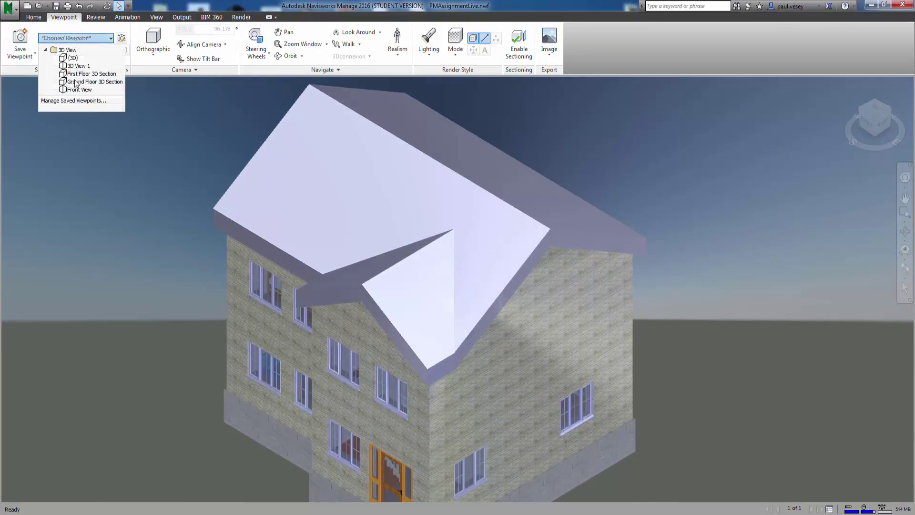
pyautogui.click(74, 74)
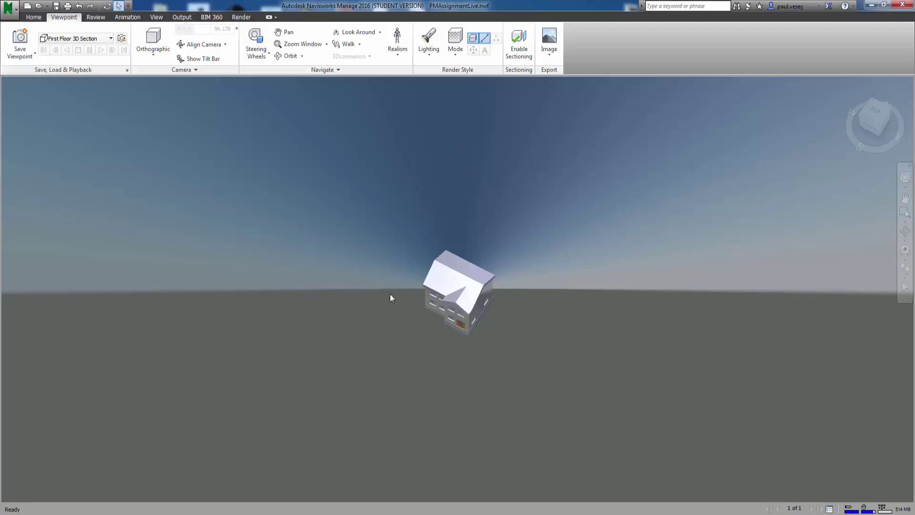
# Check the First Floor 3D Section view in Revit, minimize Revit and activate the saved Front View viewpoint in Navisworks
pyautogui.hotkey('alt', 'Tab')
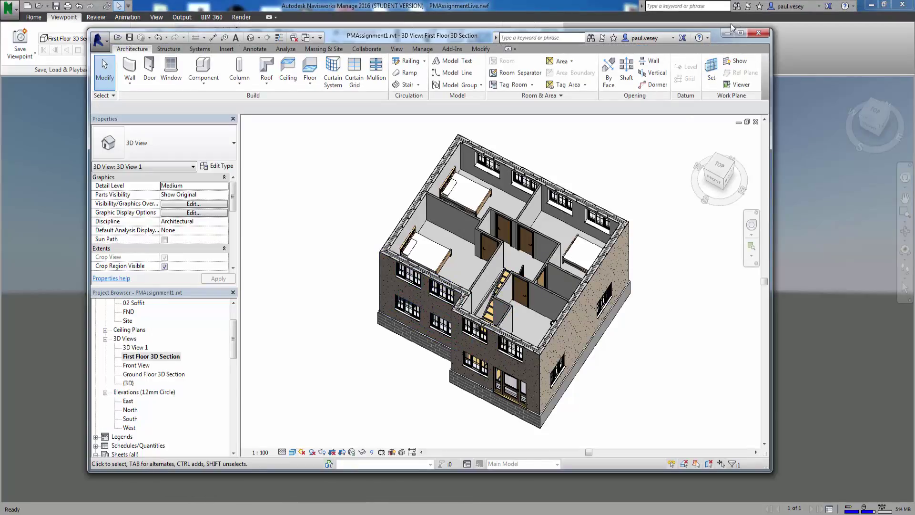
pyautogui.click(728, 33)
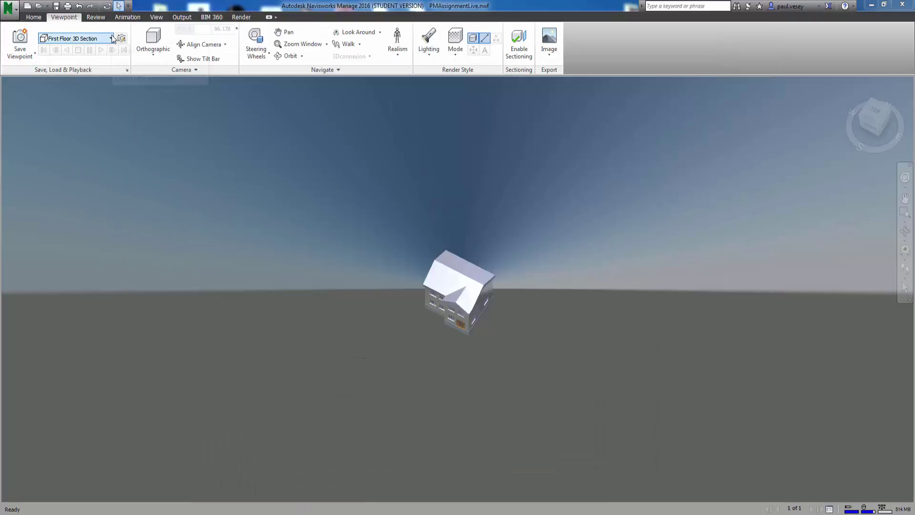
pyautogui.click(81, 38)
pyautogui.click(75, 90)
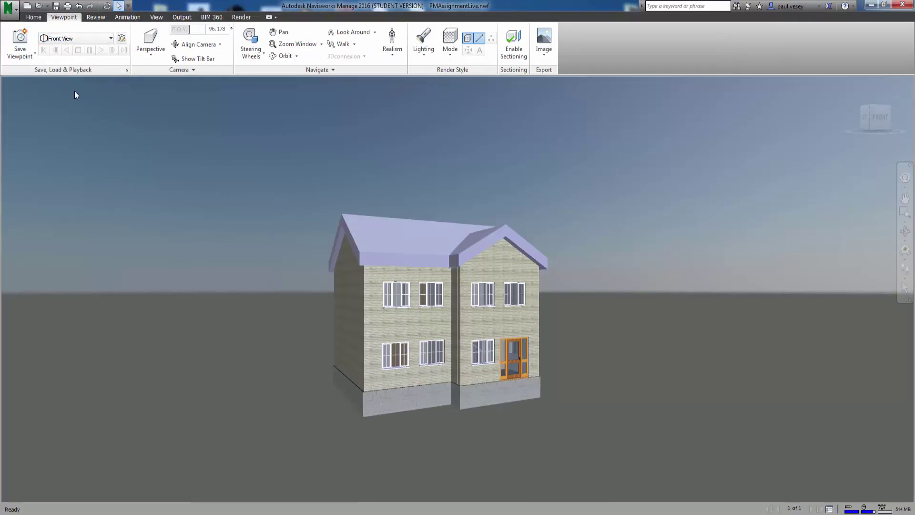
# Switch the model's render mode to Shaded and look through the list of saved viewpoints
pyautogui.click(450, 43)
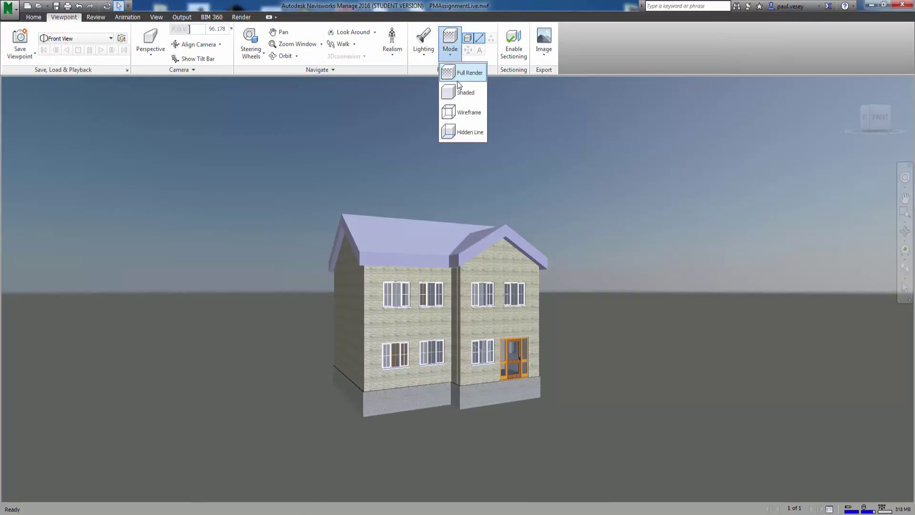
pyautogui.click(462, 110)
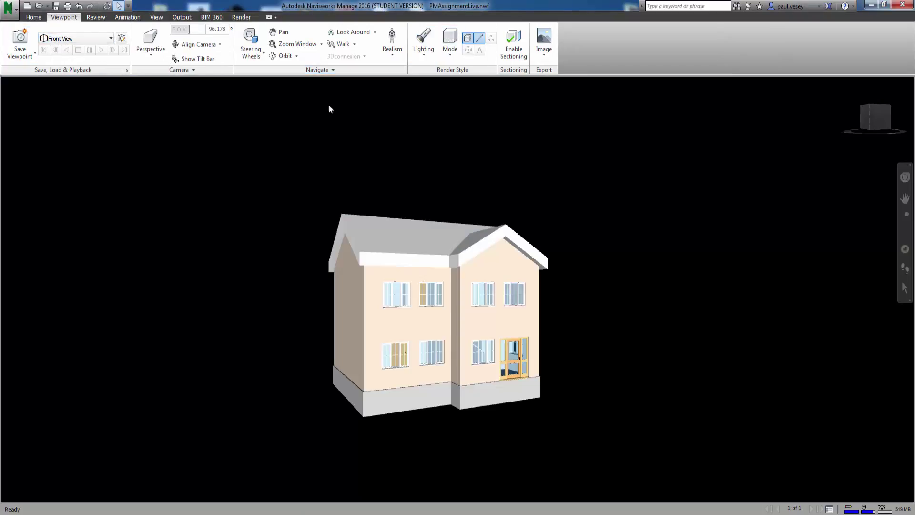
pyautogui.click(95, 38)
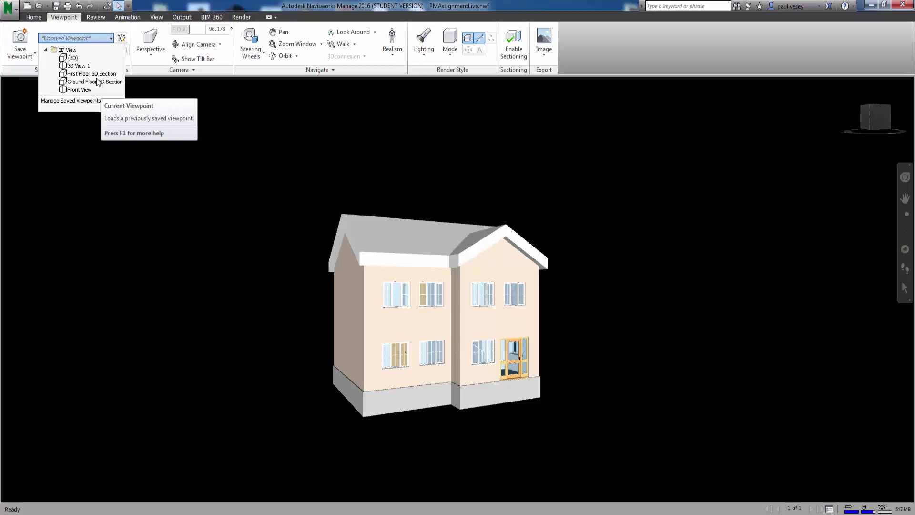
pyautogui.click(277, 148)
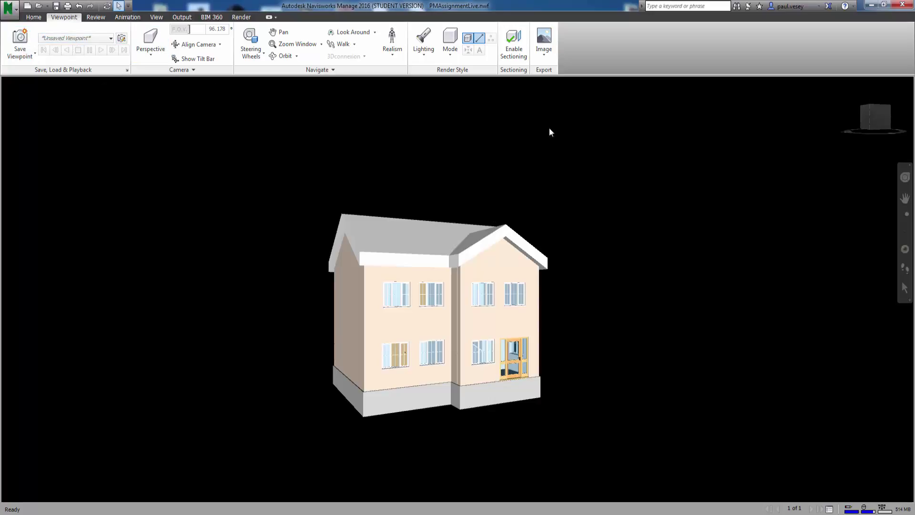
# Orient the view to the rear corner of the house, closer up and only slightly above eye level
pyautogui.moveTo(866, 114)
pyautogui.mouseDown()
pyautogui.moveTo(844, 128)
pyautogui.moveTo(801, 119)
pyautogui.moveTo(850, 111)
pyautogui.mouseUp()
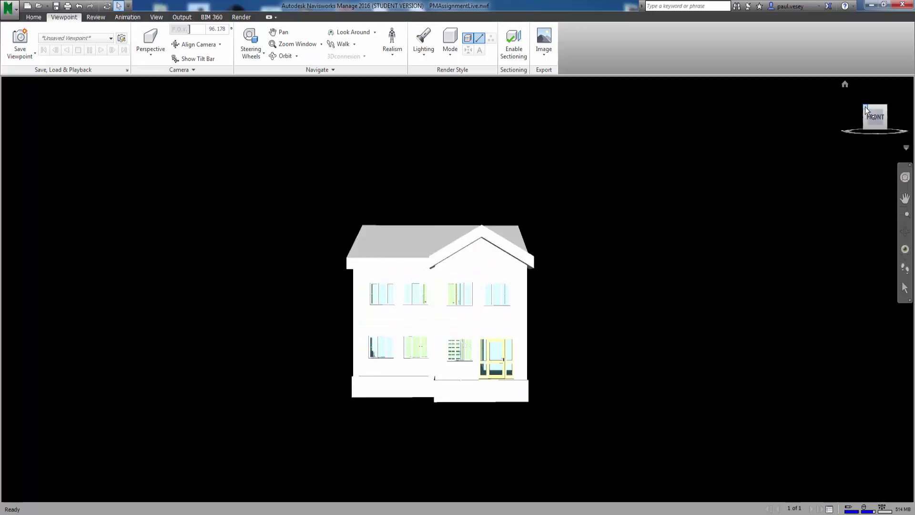
pyautogui.click(864, 107)
pyautogui.click(862, 108)
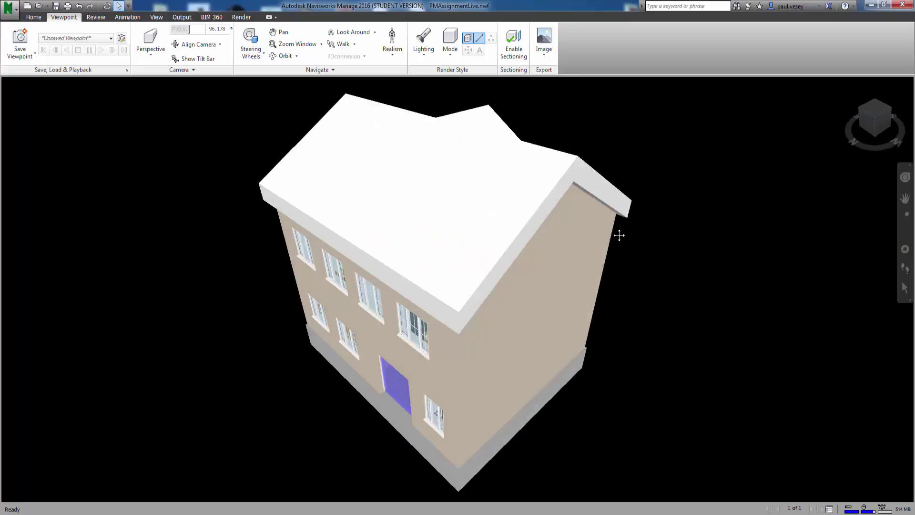
pyautogui.moveTo(619, 235); pyautogui.dragTo(667, 182, button='middle')
pyautogui.scroll(2, 556, 236)
pyautogui.moveTo(559, 237); pyautogui.dragTo(622, 189, button='middle')
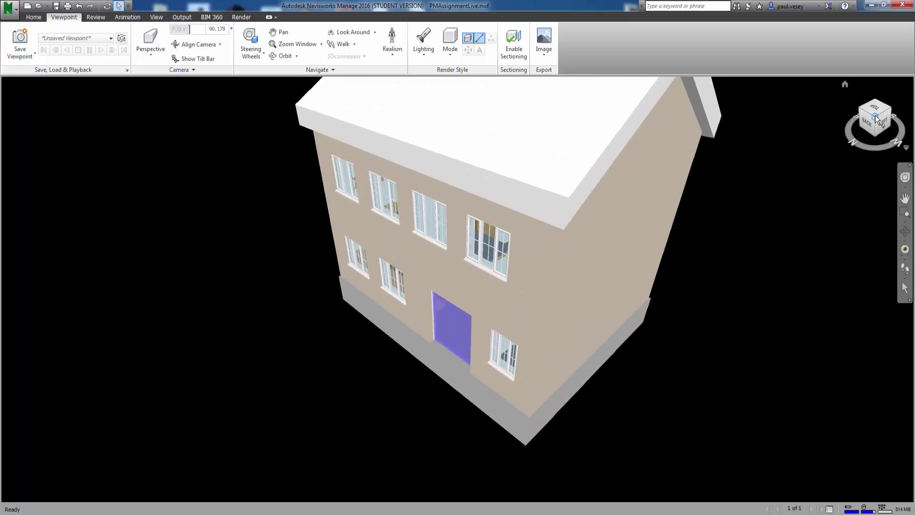
pyautogui.moveTo(875, 118); pyautogui.dragTo(877, 95)
pyautogui.moveTo(587, 279); pyautogui.dragTo(564, 258, button='middle')
pyautogui.scroll(5, 559, 258)
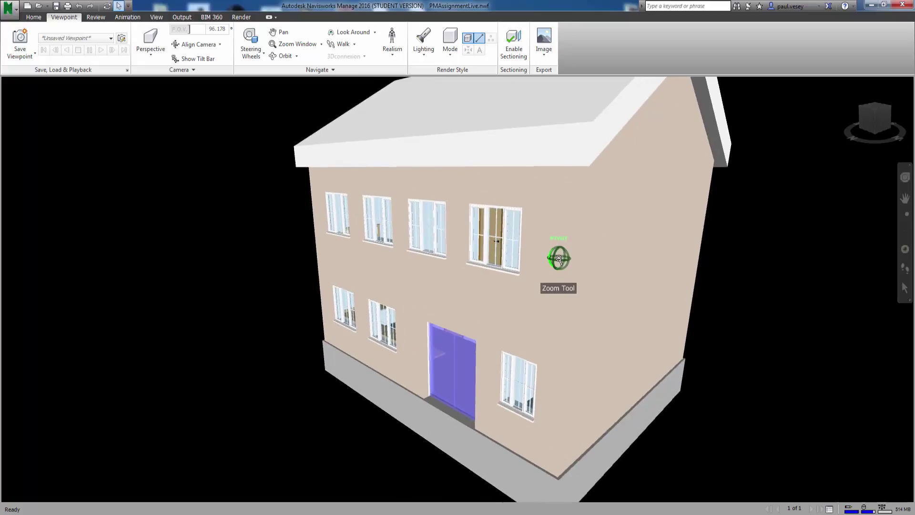
# Save the current view of the house as a viewpoint named RearOfBuilding
pyautogui.click(20, 54)
pyautogui.click(47, 71)
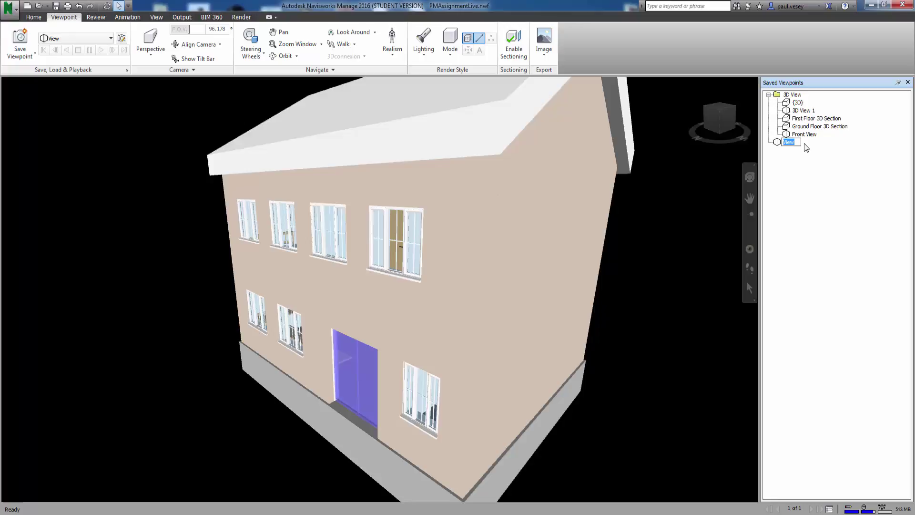
pyautogui.write('RearOfBuilding')
pyautogui.press('Return')
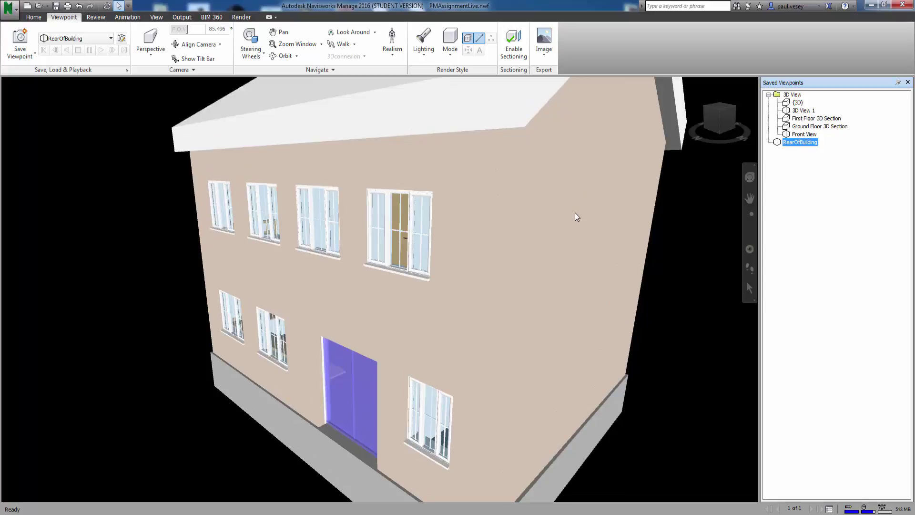
# Compare RearOfBuilding with the Front View, Ground Floor 3D Section and First Floor 3D Section viewpoints, ending on RearOfBuilding
pyautogui.moveTo(575, 217); pyautogui.dragTo(569, 233, button='middle')
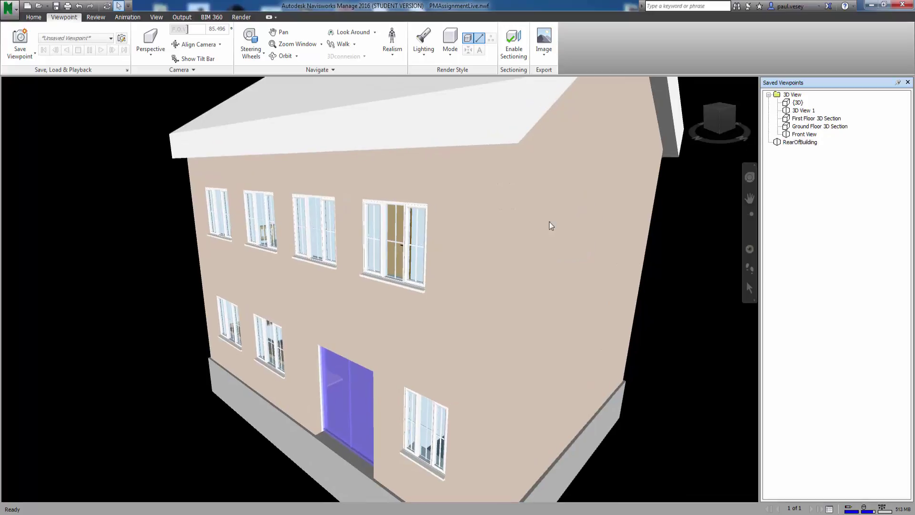
pyautogui.click(797, 135)
pyautogui.click(793, 143)
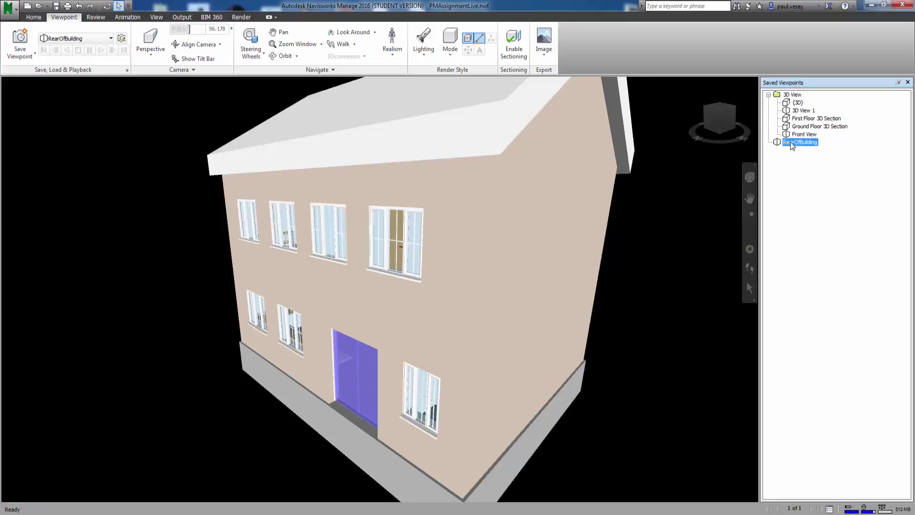
pyautogui.click(802, 126)
pyautogui.click(805, 119)
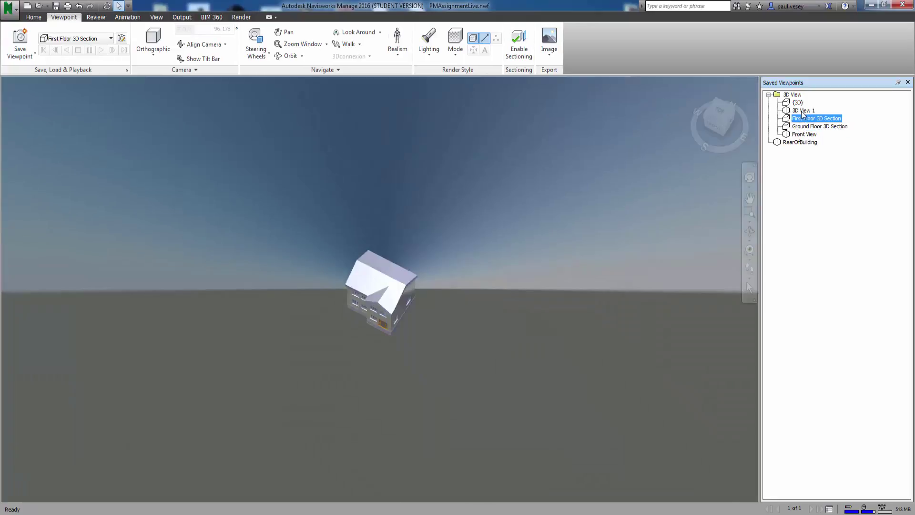
pyautogui.click(793, 143)
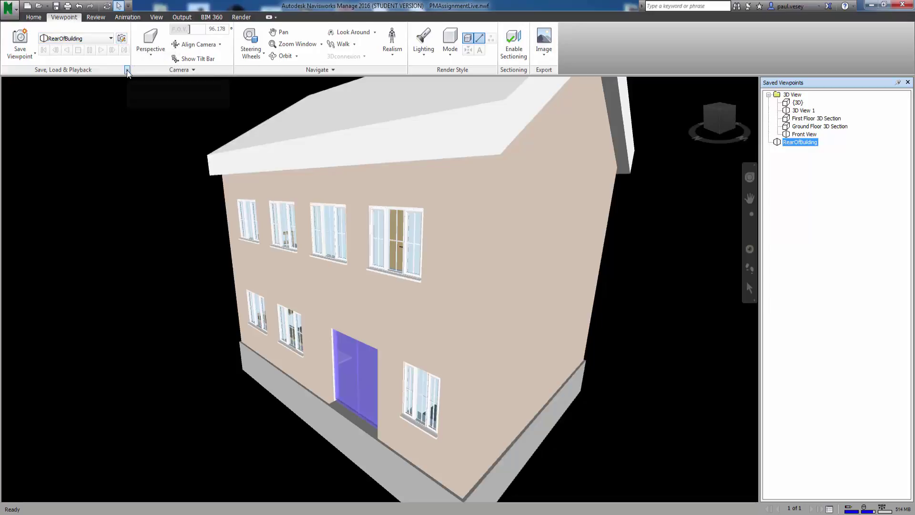
# Close the Saved Viewpoints window and reopen it to demonstrate toggling its display
pyautogui.click(127, 70)
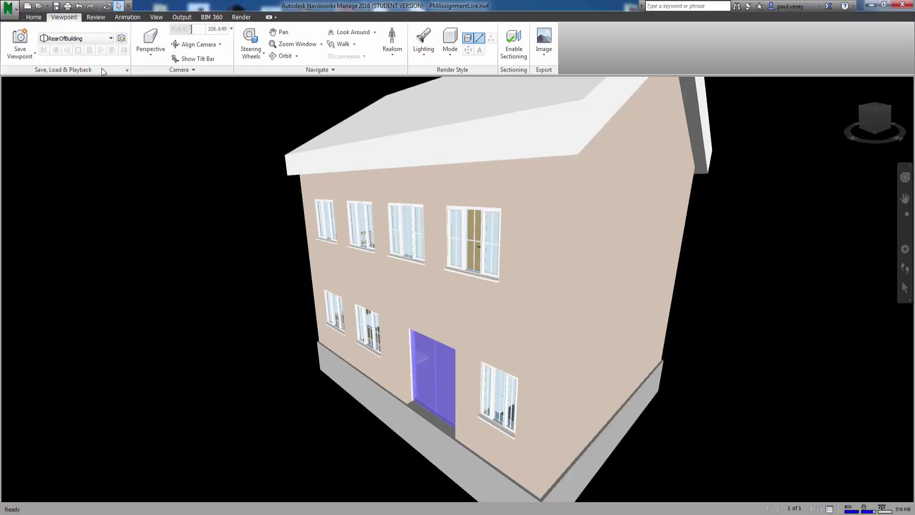
pyautogui.click(127, 70)
pyautogui.click(127, 70)
pyautogui.click(127, 70)
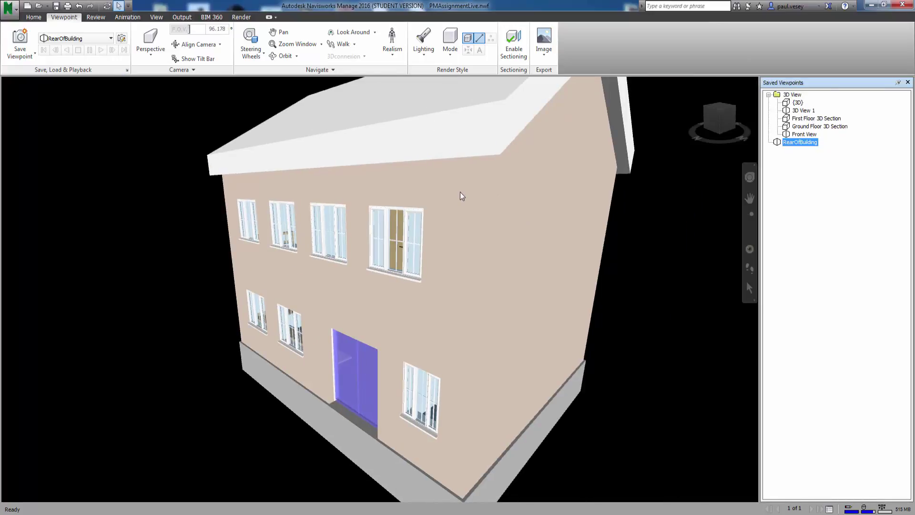
# Select the roof of the house and hide it
pyautogui.moveTo(155, 298); pyautogui.dragTo(154, 299, button='middle')
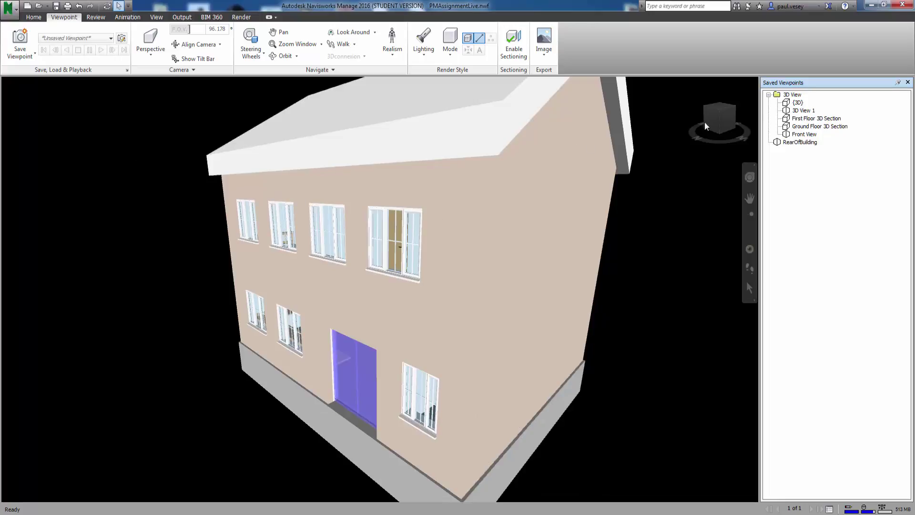
pyautogui.click(497, 115)
pyautogui.moveTo(498, 124); pyautogui.dragTo(436, 234, button='middle')
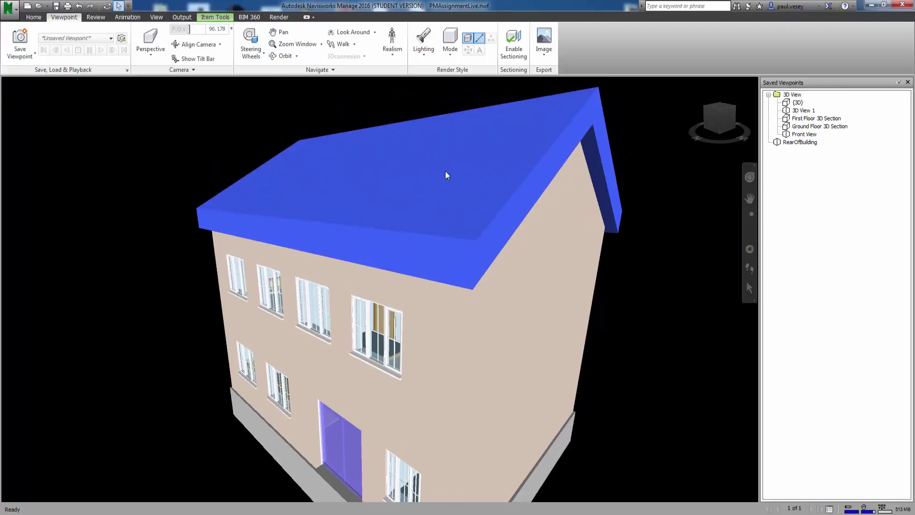
pyautogui.click(34, 18)
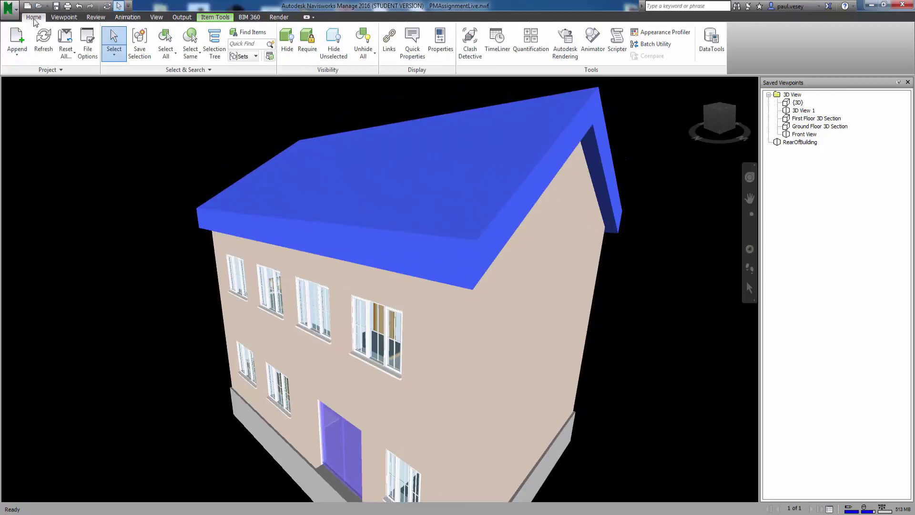
pyautogui.click(288, 52)
# Hide the rear external wall and the adjoining gable wall of the house
pyautogui.click(401, 273)
pyautogui.click(287, 52)
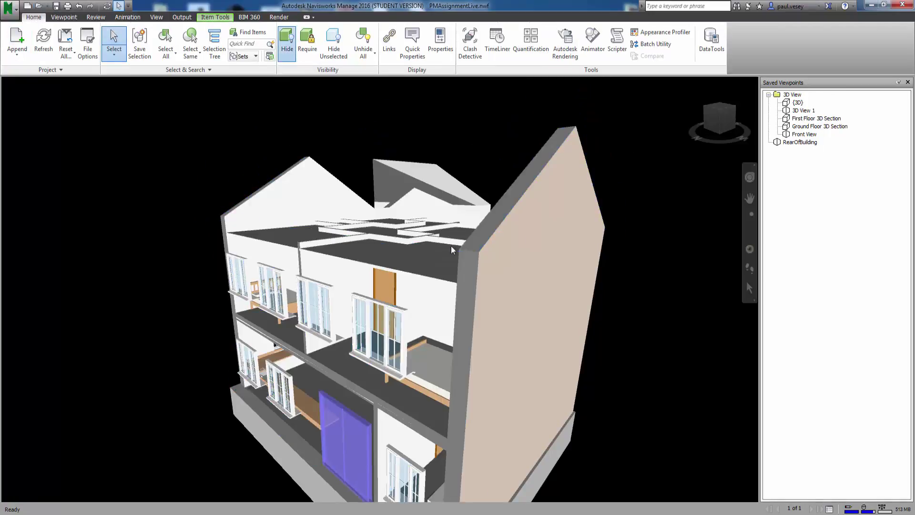
pyautogui.click(451, 245)
pyautogui.click(287, 51)
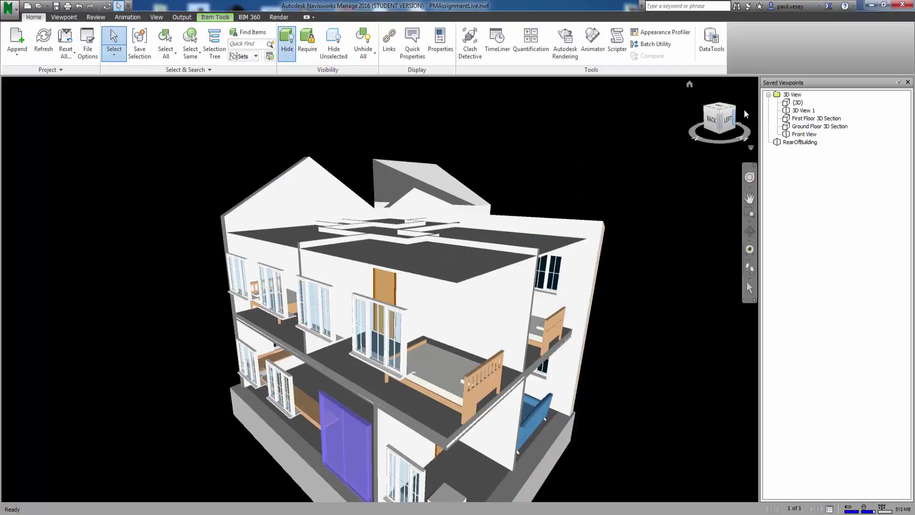
# Select the ground-floor rear window beside the purple door and unhide all hidden items
pyautogui.moveTo(723, 117)
pyautogui.mouseDown()
pyautogui.moveTo(704, 109)
pyautogui.moveTo(734, 125)
pyautogui.mouseUp()
pyautogui.moveTo(548, 210); pyautogui.dragTo(557, 160, button='middle')
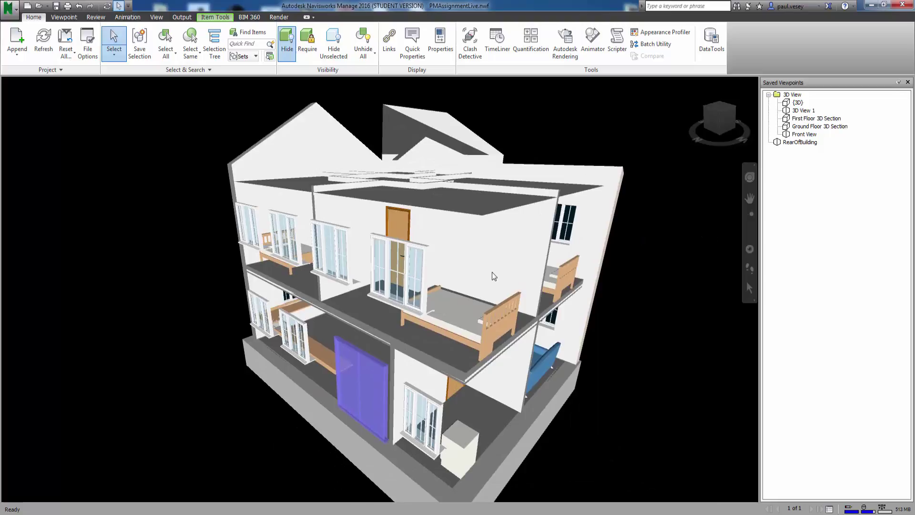
pyautogui.click(411, 274)
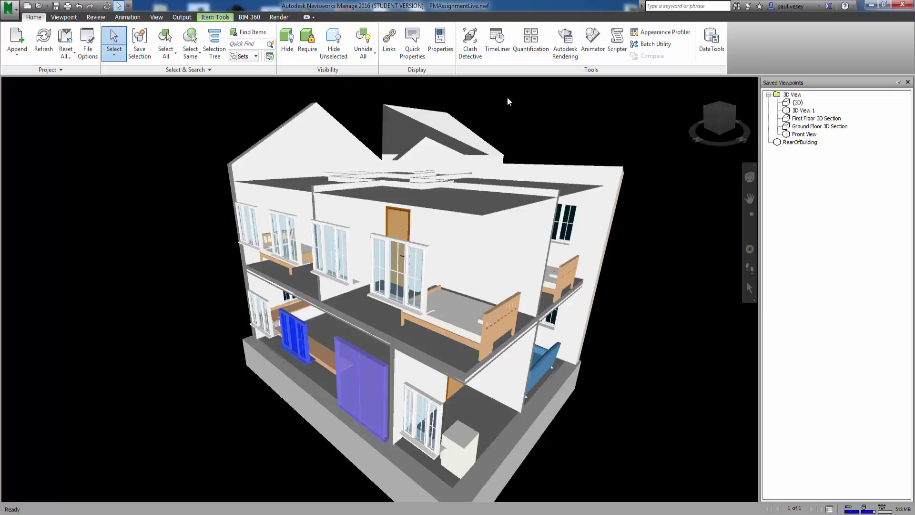
pyautogui.click(368, 56)
pyautogui.click(379, 72)
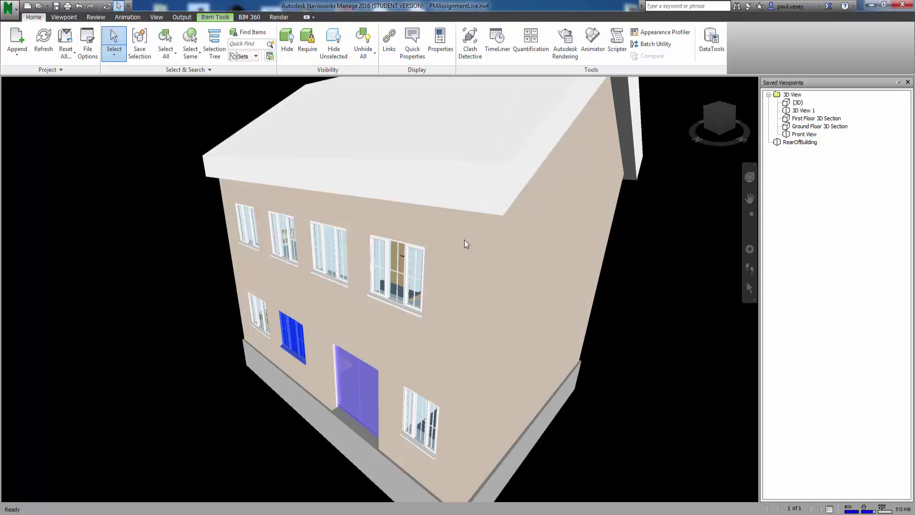
# Examine the selected rear window up close and the surrounding house from different distances
pyautogui.click(719, 113)
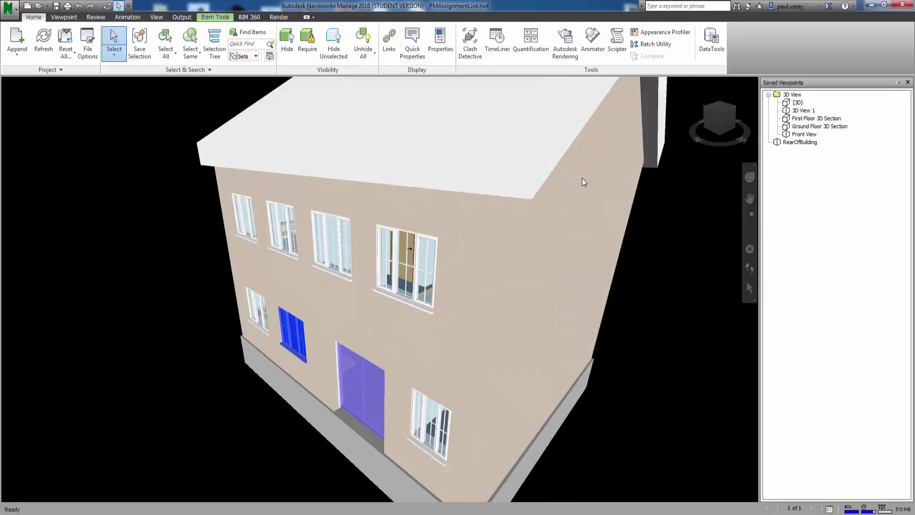
pyautogui.middleClick(555, 202)
pyautogui.scroll(-2, 555, 202)
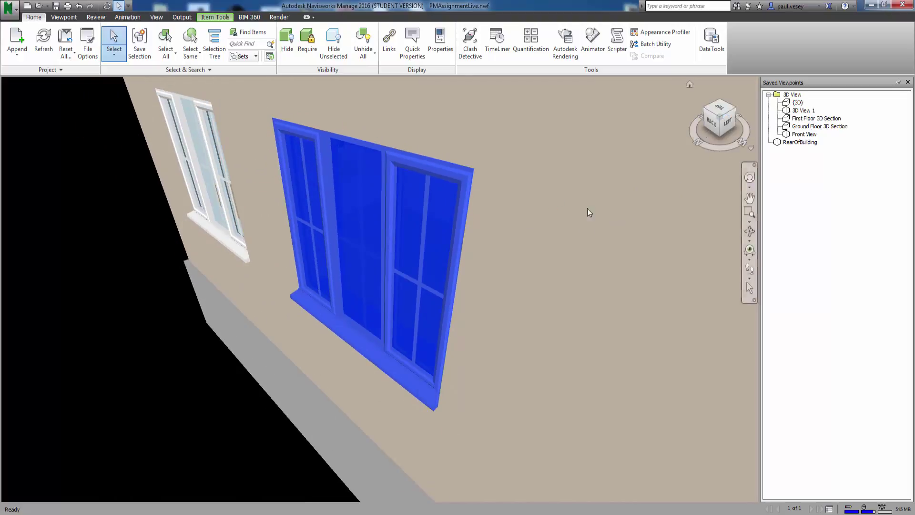
pyautogui.scroll(-4, 520, 245)
pyautogui.scroll(-8, 432, 225)
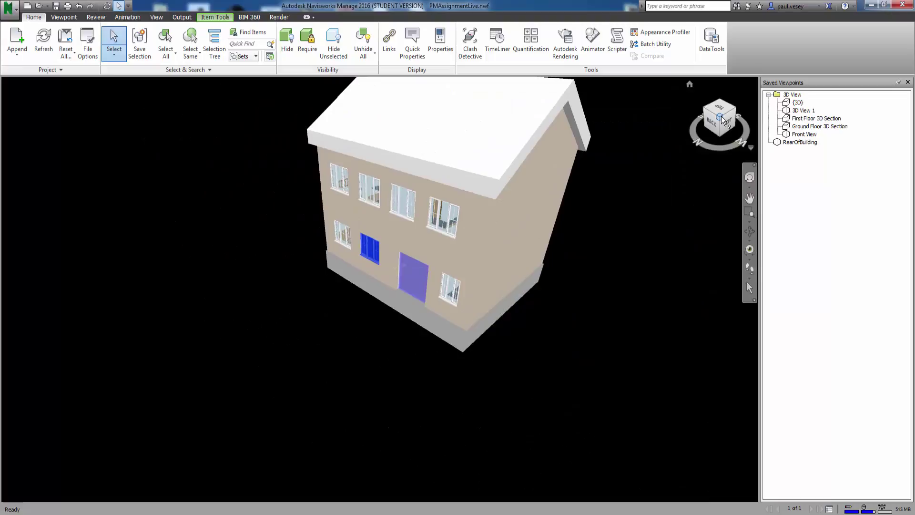
pyautogui.scroll(8, 623, 159)
pyautogui.scroll(-6, 615, 191)
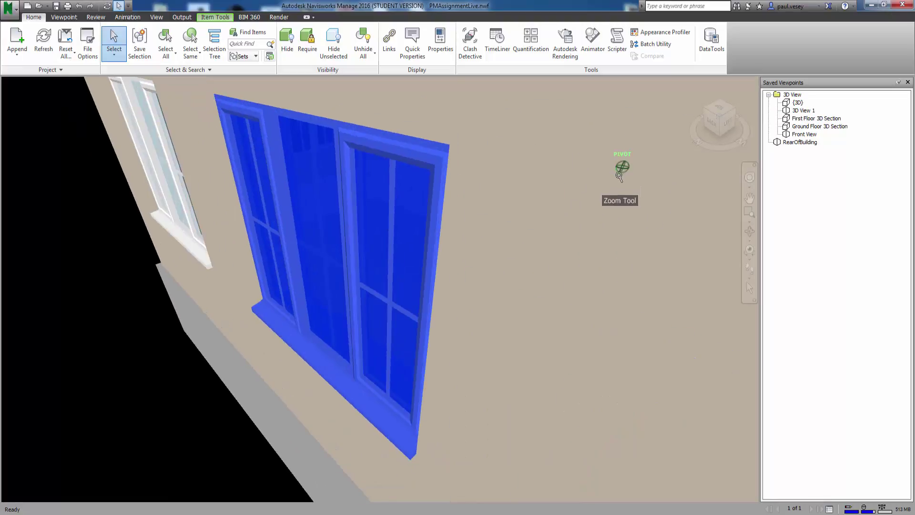
pyautogui.moveTo(530, 219); pyautogui.dragTo(459, 211, button='middle')
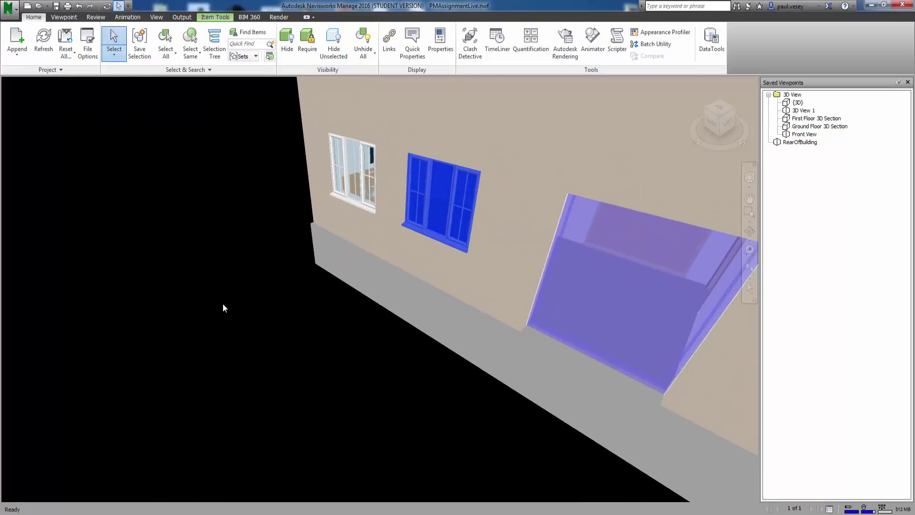
# Clear the window selection and enable sectioning on the whole house seen from its rear corner
pyautogui.click(222, 304)
pyautogui.scroll(-5, 362, 308)
pyautogui.moveTo(361, 307); pyautogui.dragTo(293, 327, button='middle')
pyautogui.scroll(-4, 272, 336)
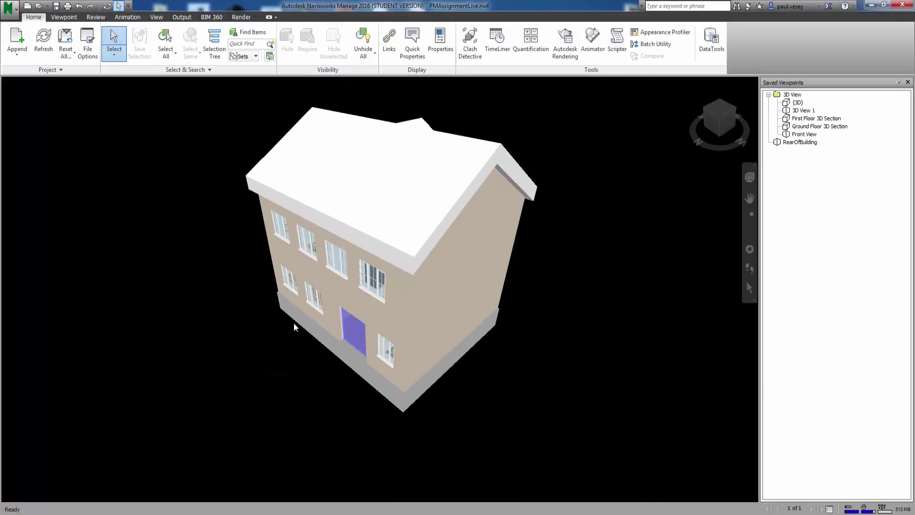
pyautogui.click(68, 17)
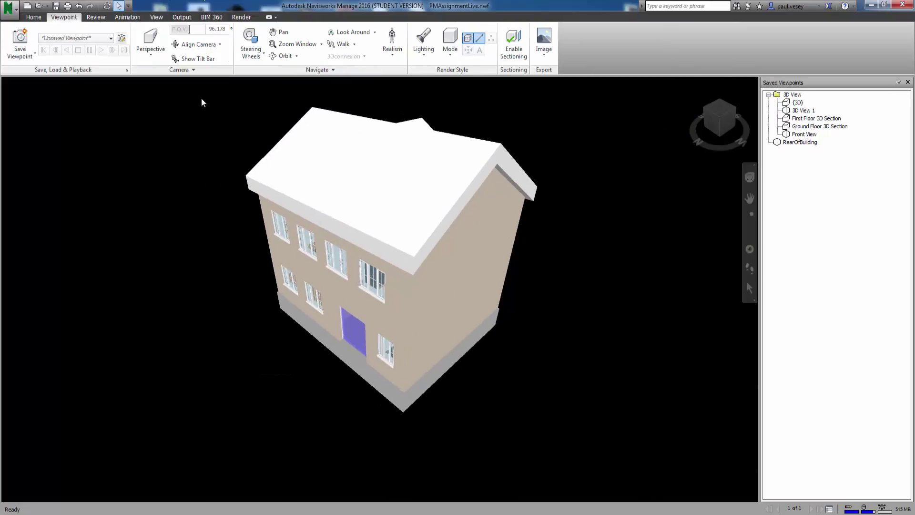
pyautogui.click(514, 47)
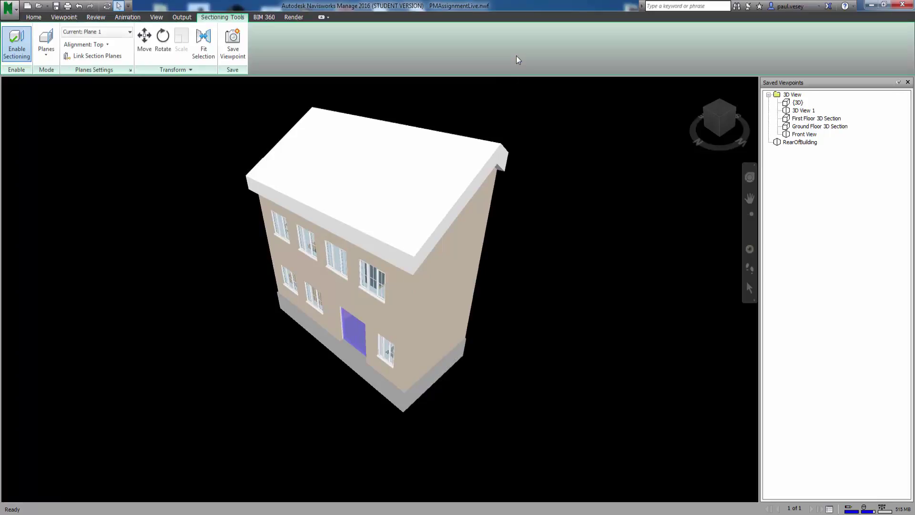
# View the sectioned house from its front-left corner and turn section Plane 1 off and back on to compare the cut
pyautogui.moveTo(720, 116); pyautogui.dragTo(643, 95)
pyautogui.moveTo(281, 333)
pyautogui.keyDown('shift'); pyautogui.mouseDown(button='middle')
pyautogui.moveTo(238, 324)
pyautogui.moveTo(228, 338)
pyautogui.mouseUp(button='middle'); pyautogui.keyUp('shift')
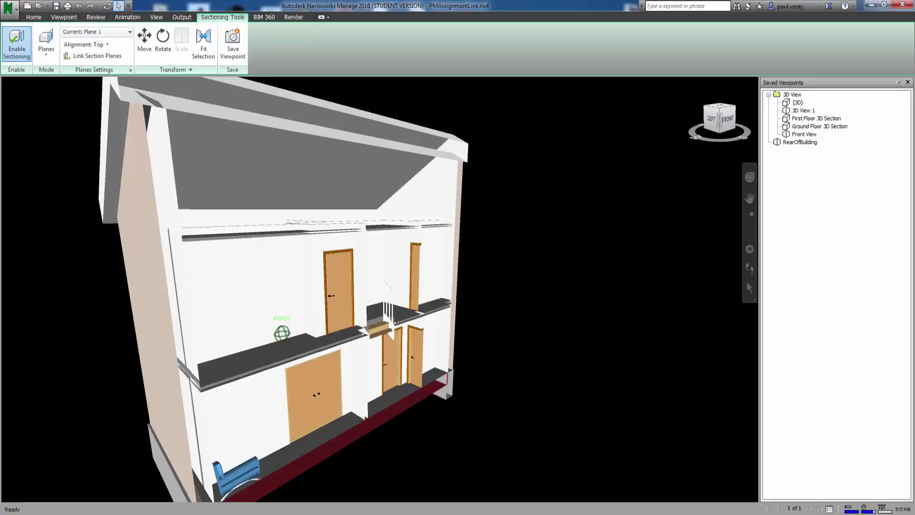
pyautogui.scroll(-3, 415, 297)
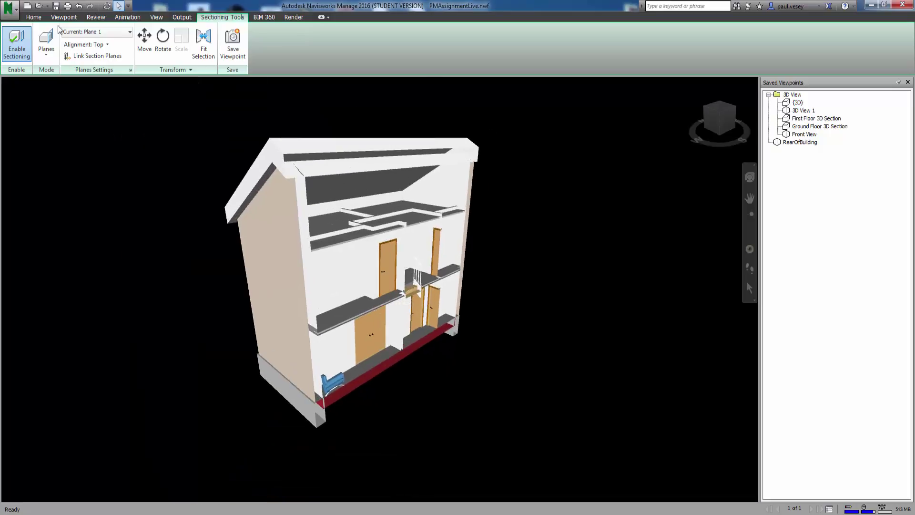
pyautogui.click(130, 31)
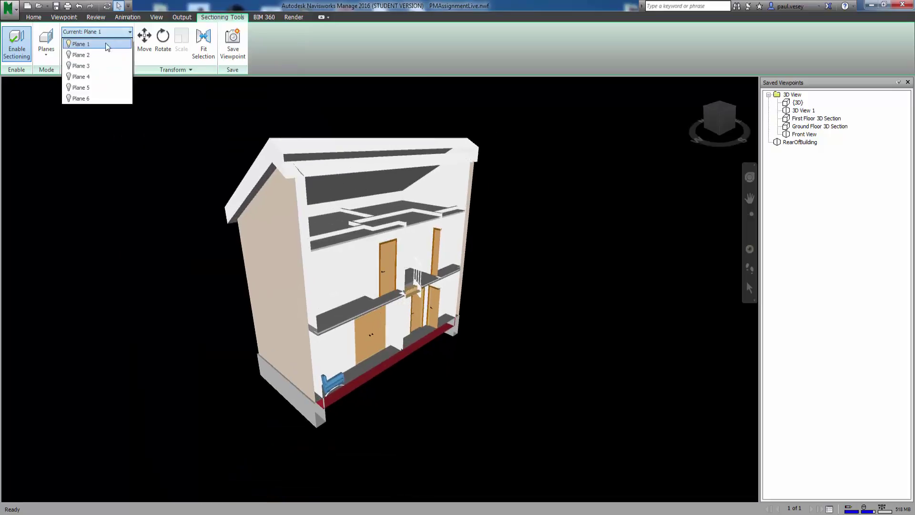
pyautogui.click(81, 46)
pyautogui.click(76, 32)
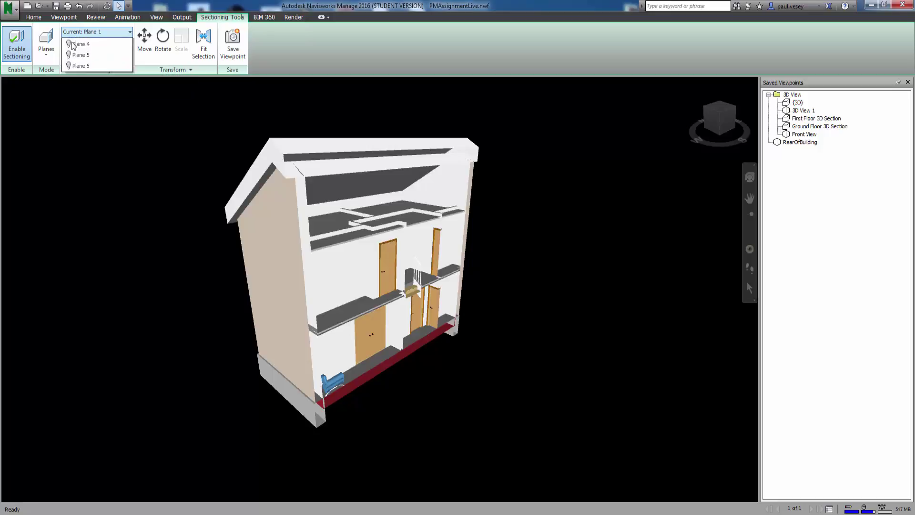
pyautogui.click(69, 44)
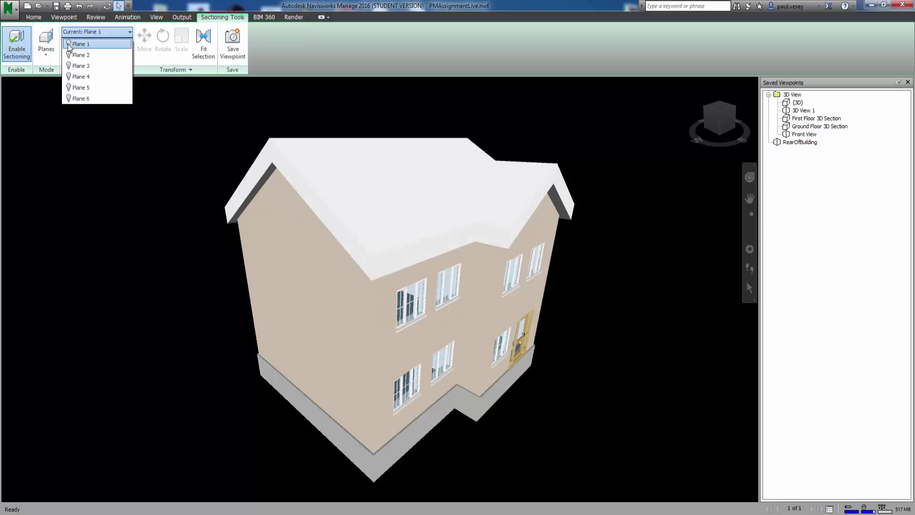
pyautogui.click(68, 45)
pyautogui.click(68, 44)
pyautogui.click(68, 45)
# Move section Plane 1 a little outward toward the front of the house and hide the move gizmo
pyautogui.click(143, 49)
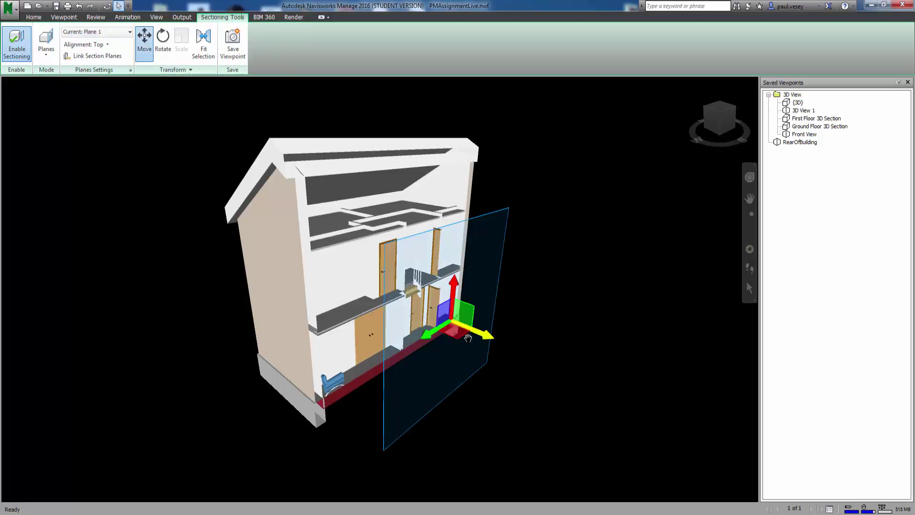
pyautogui.moveTo(468, 338)
pyautogui.mouseDown()
pyautogui.moveTo(524, 359)
pyautogui.moveTo(452, 317)
pyautogui.moveTo(419, 313)
pyautogui.moveTo(460, 322)
pyautogui.moveTo(435, 313)
pyautogui.moveTo(484, 342)
pyautogui.mouseUp()
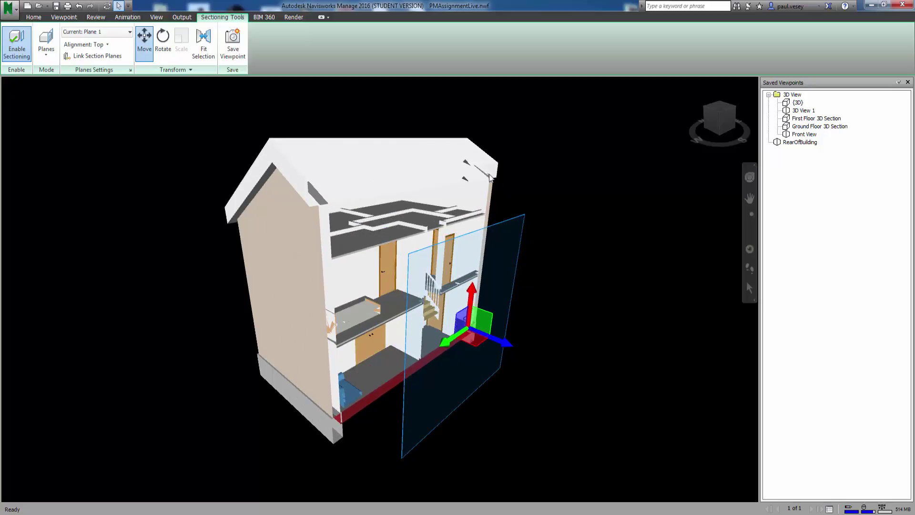
pyautogui.click(146, 40)
pyautogui.moveTo(314, 175); pyautogui.dragTo(331, 192, button='middle')
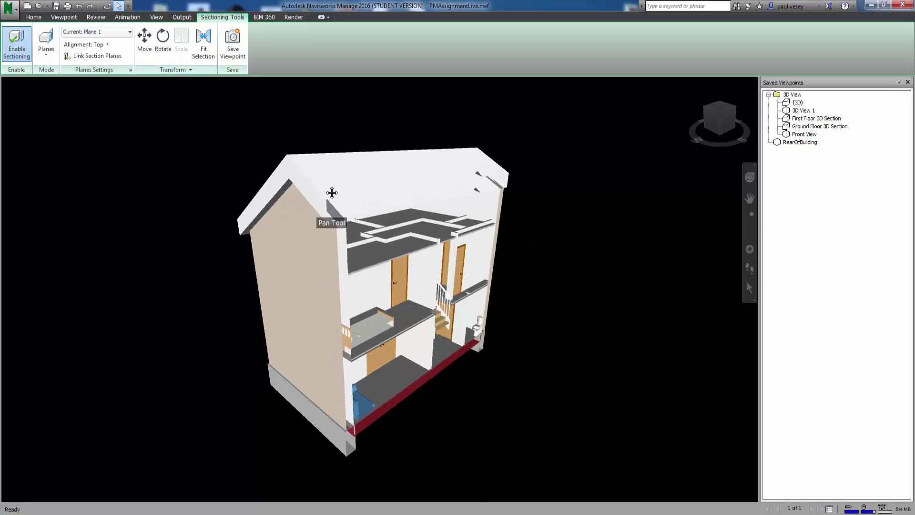
# Save the sectioned view as FirstSection and switch between RearOfBuilding and FirstSection, ending on FirstSection
pyautogui.click(233, 41)
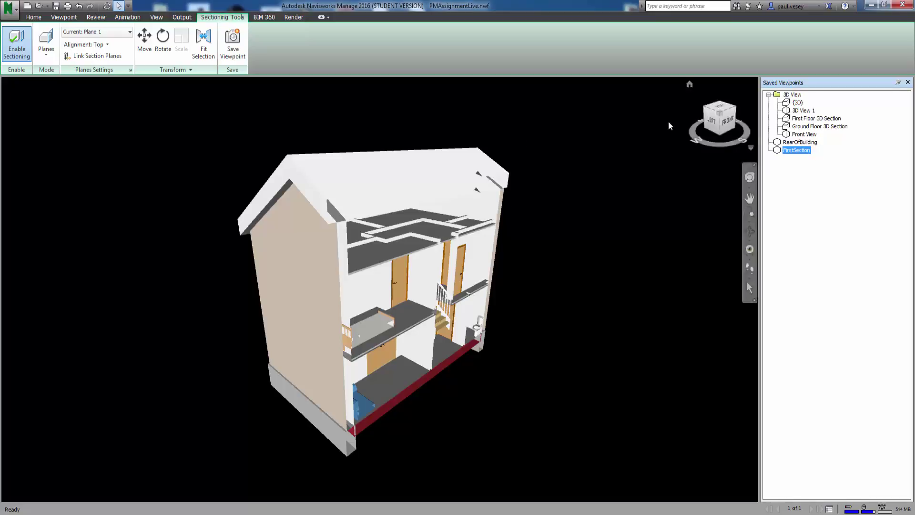
pyautogui.click(800, 143)
pyautogui.click(796, 150)
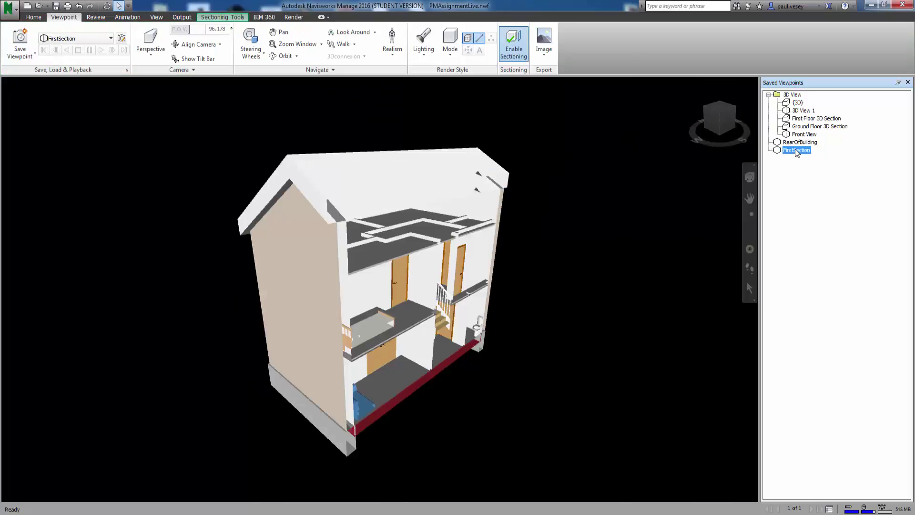
pyautogui.click(800, 143)
pyautogui.click(797, 150)
# Turn section Planes 2 and 3 on and off in turn to test their cuts alongside Plane 1
pyautogui.click(222, 17)
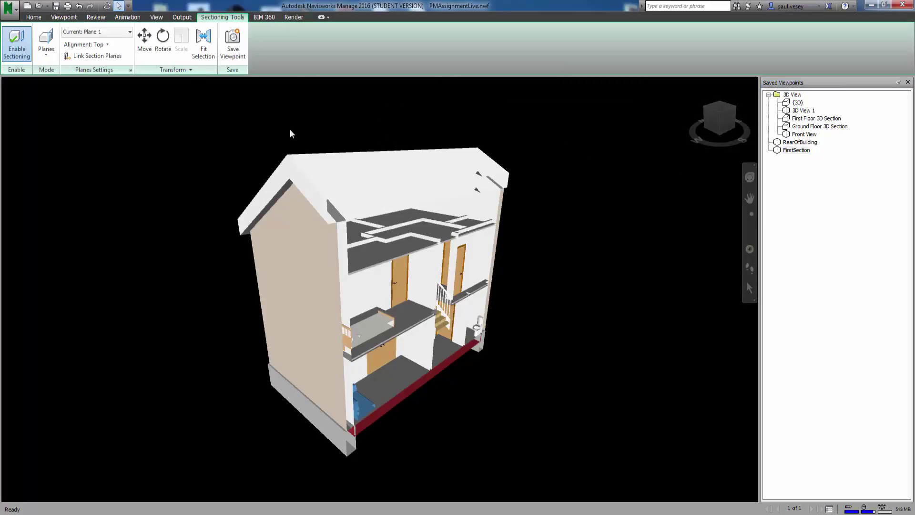
pyautogui.click(89, 32)
pyautogui.click(69, 55)
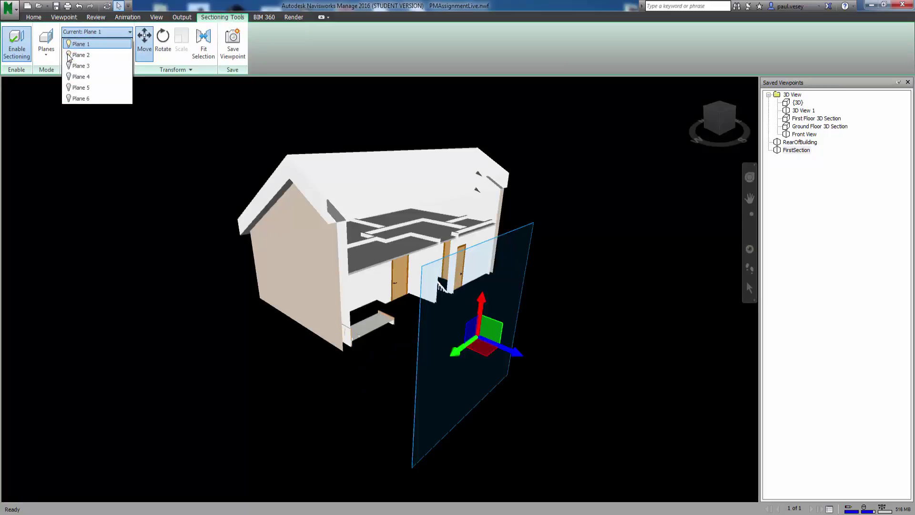
pyautogui.click(68, 54)
pyautogui.click(68, 55)
pyautogui.click(68, 55)
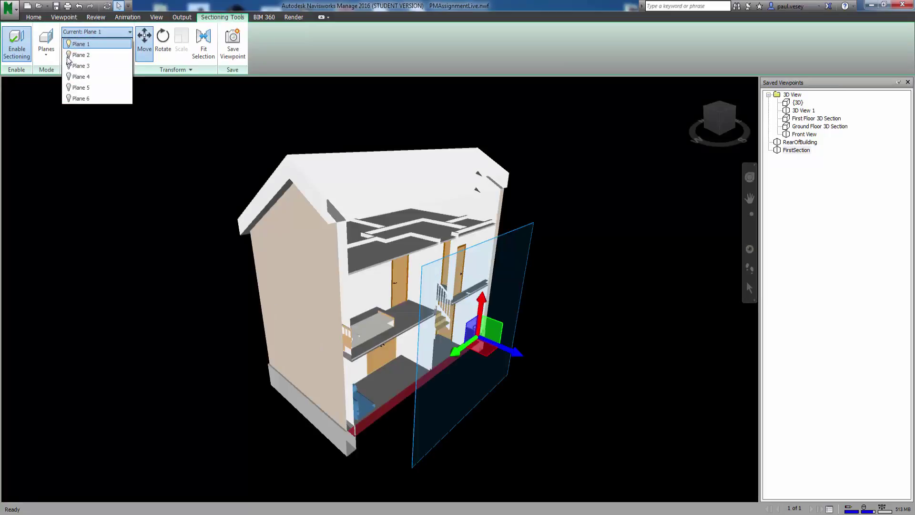
pyautogui.click(69, 66)
pyautogui.click(69, 66)
pyautogui.click(68, 67)
pyautogui.click(68, 66)
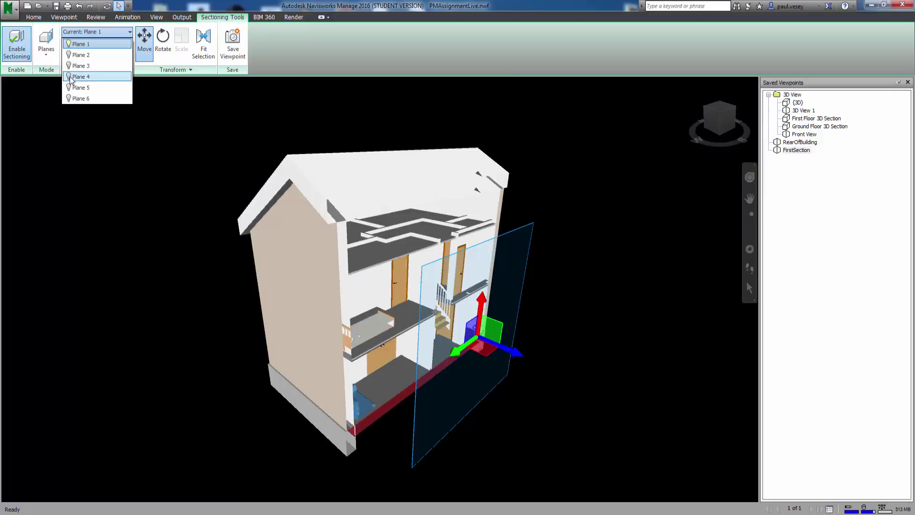
# Turn section Planes 4, 5 and 6 on and off in turn to test their cuts through the house
pyautogui.click(69, 77)
pyautogui.click(69, 78)
pyautogui.click(69, 88)
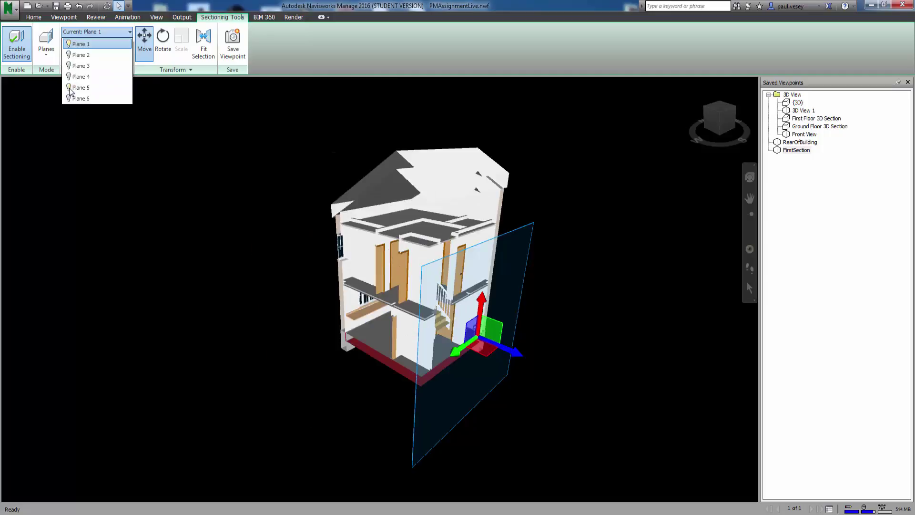
pyautogui.click(69, 90)
pyautogui.click(68, 98)
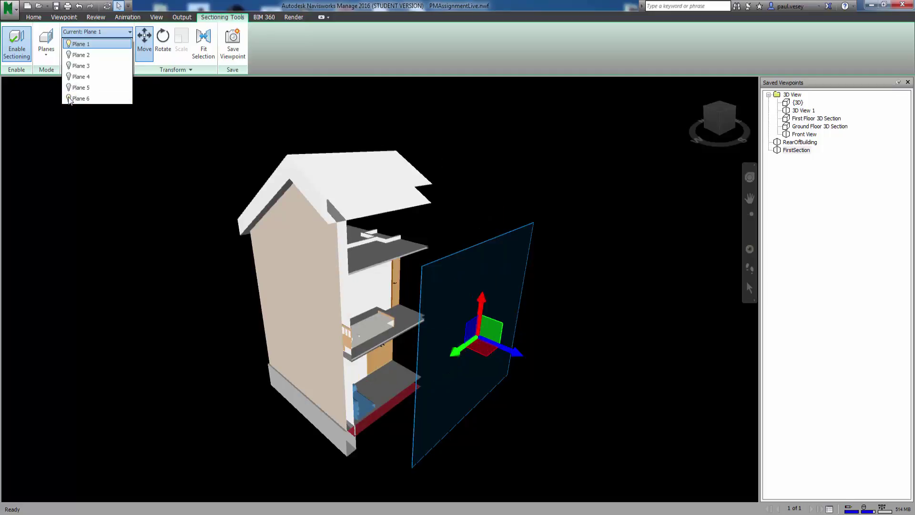
pyautogui.click(69, 99)
# Turn on section Planes 5 and 6, turn off Plane 1, and make Plane 5 the current plane
pyautogui.click(69, 88)
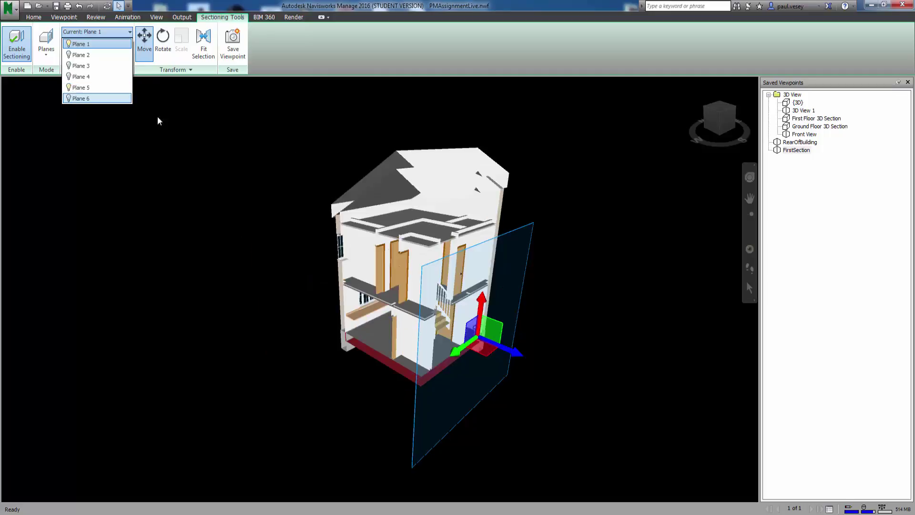
pyautogui.click(68, 99)
pyautogui.click(68, 44)
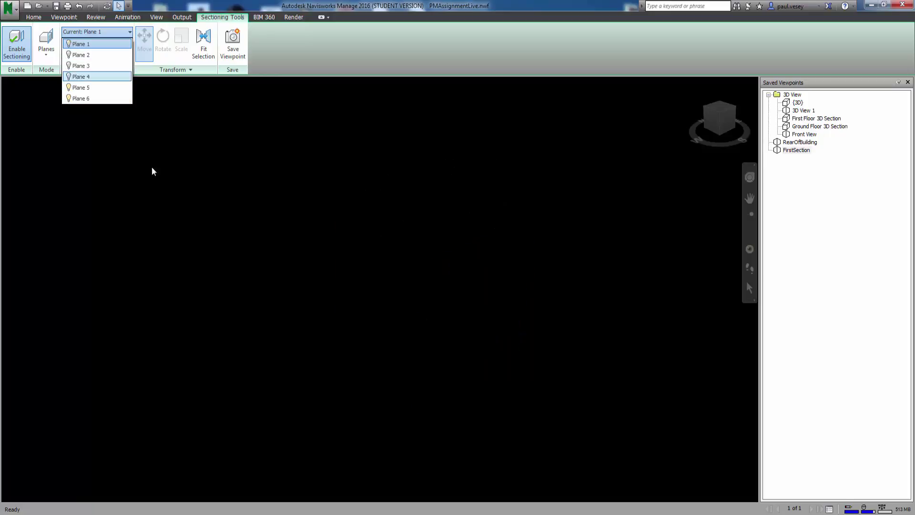
pyautogui.click(69, 88)
pyautogui.click(69, 98)
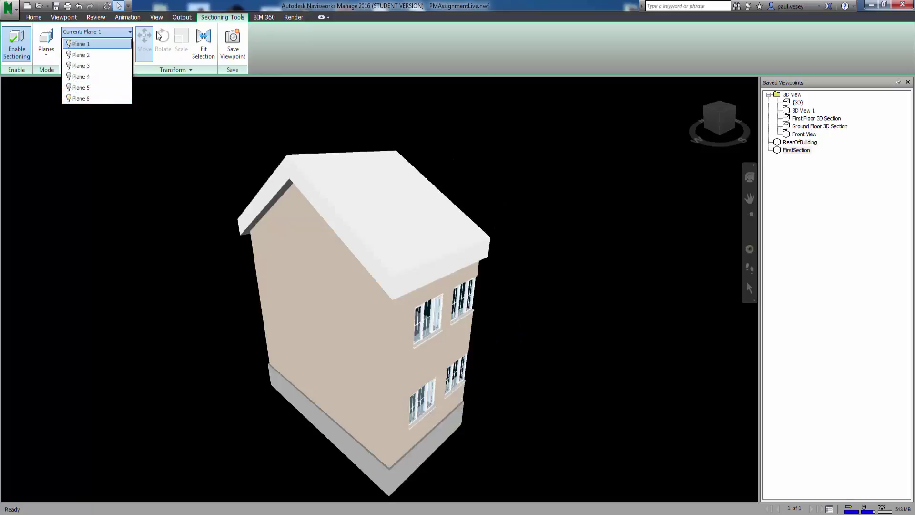
pyautogui.click(79, 90)
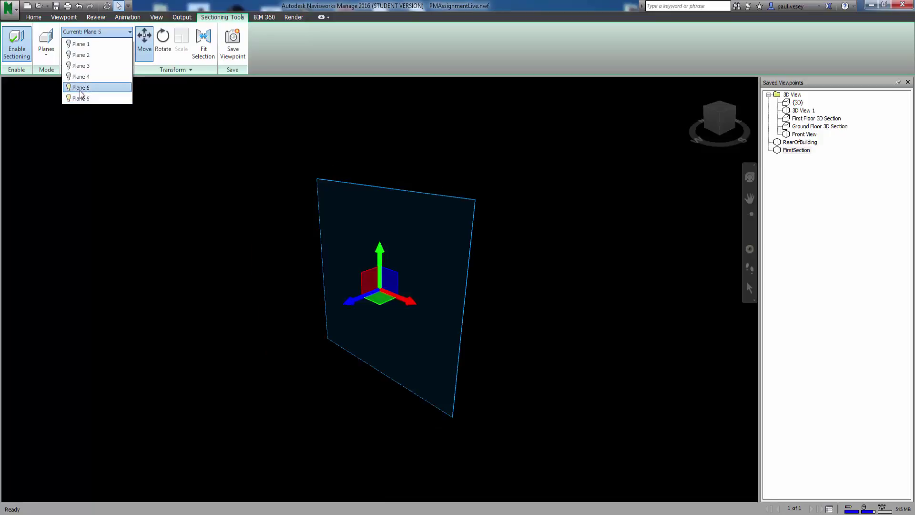
# Move Plane 5 out beyond the left gable wall and shift Plane 6 outward toward the opposite end of the house
pyautogui.click(361, 300)
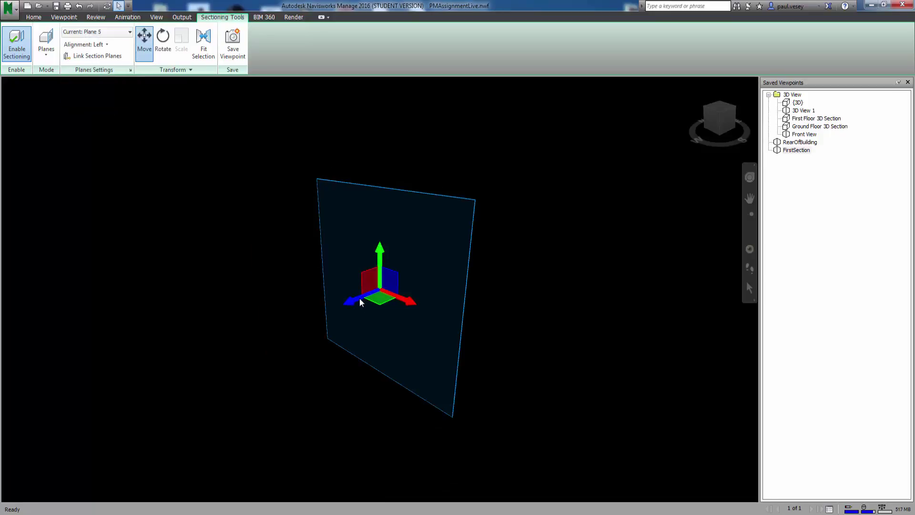
pyautogui.moveTo(360, 299); pyautogui.dragTo(208, 329)
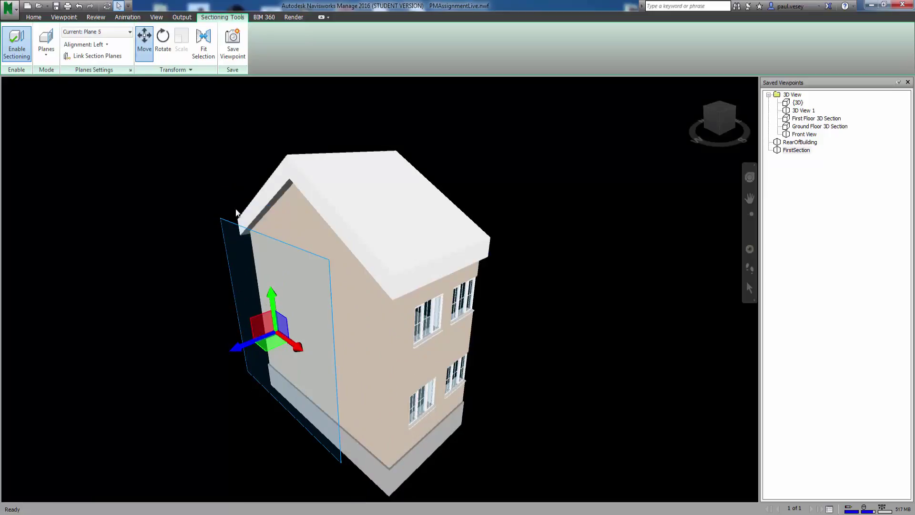
pyautogui.click(115, 32)
pyautogui.click(95, 100)
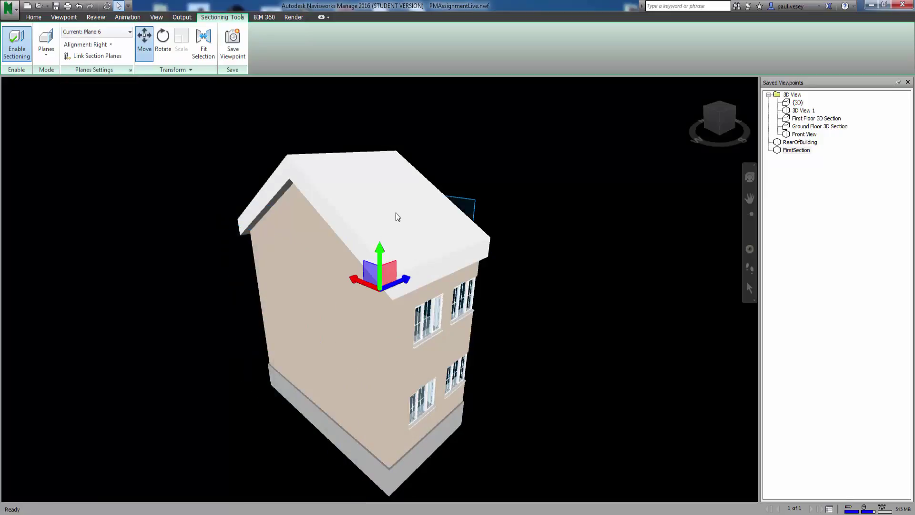
pyautogui.moveTo(402, 280); pyautogui.dragTo(431, 257)
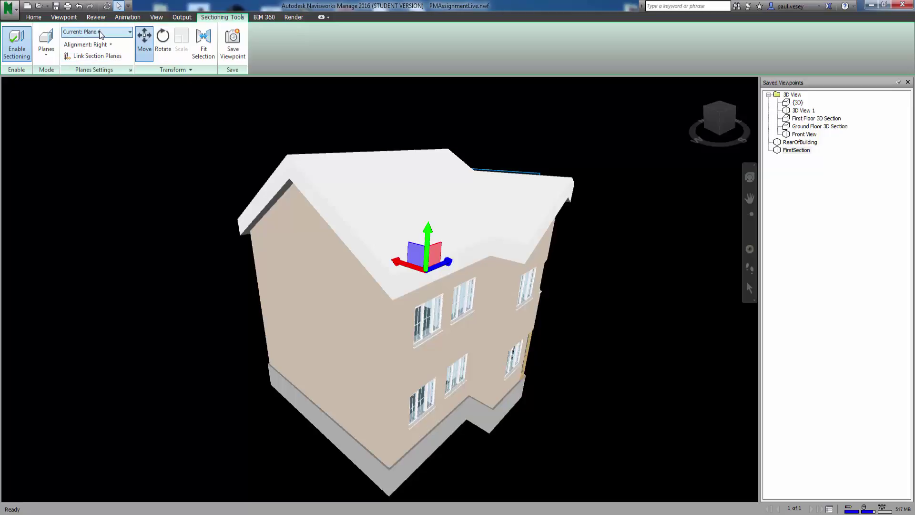
# Make Plane 5 current again and move it inward so it cuts through the rooms behind the left gable wall
pyautogui.click(125, 32)
pyautogui.click(81, 87)
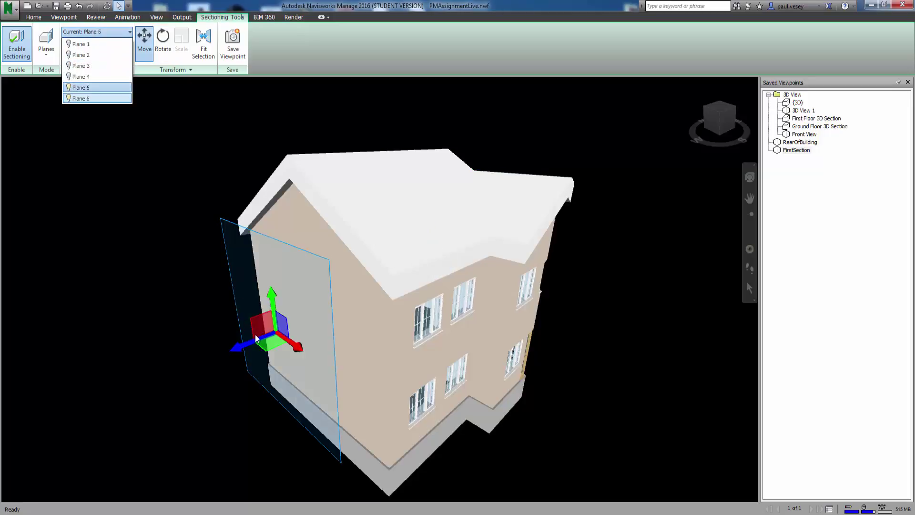
pyautogui.moveTo(255, 341); pyautogui.dragTo(298, 313)
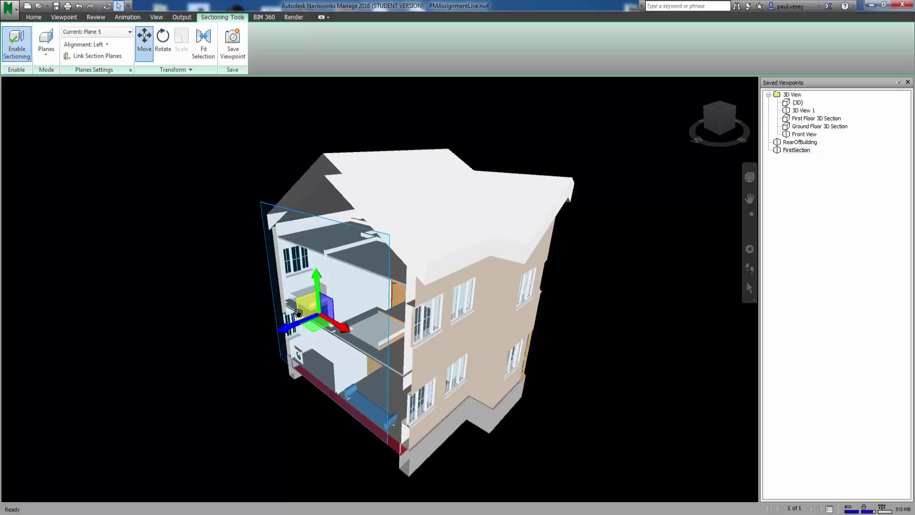
# Orbit to the front-right corner of the sectioned house and save the view as SecondSection
pyautogui.click(719, 111)
pyautogui.moveTo(718, 111)
pyautogui.mouseDown()
pyautogui.moveTo(747, 129)
pyautogui.moveTo(746, 107)
pyautogui.moveTo(729, 128)
pyautogui.moveTo(706, 120)
pyautogui.mouseUp()
pyautogui.click(233, 43)
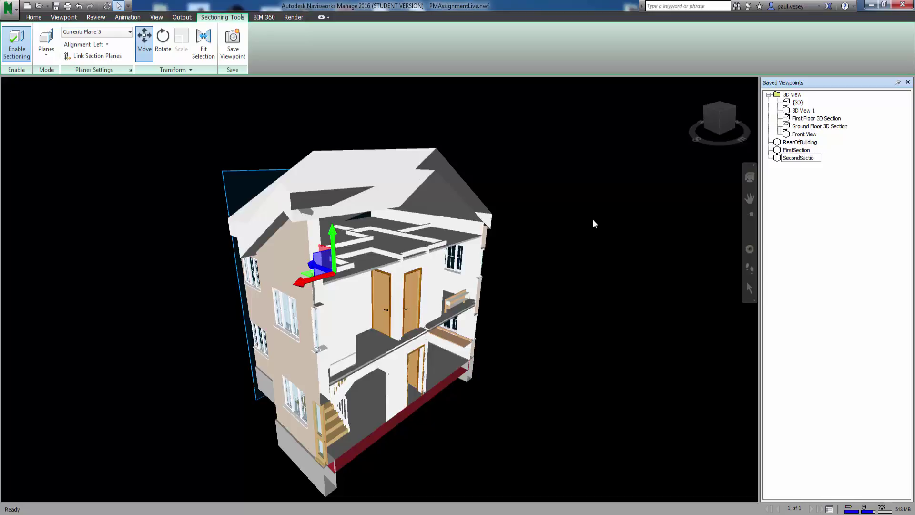
pyautogui.click(546, 230)
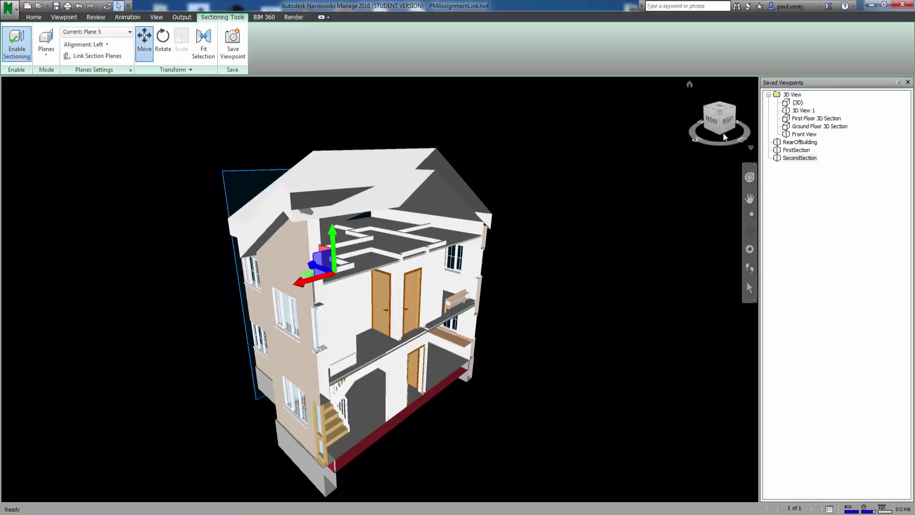
# Activate the top-aligned Plane 1 and raise it to cut horizontally through the upper part of the first-floor rooms
pyautogui.moveTo(721, 113)
pyautogui.mouseDown()
pyautogui.moveTo(752, 108)
pyautogui.moveTo(734, 110)
pyautogui.mouseUp()
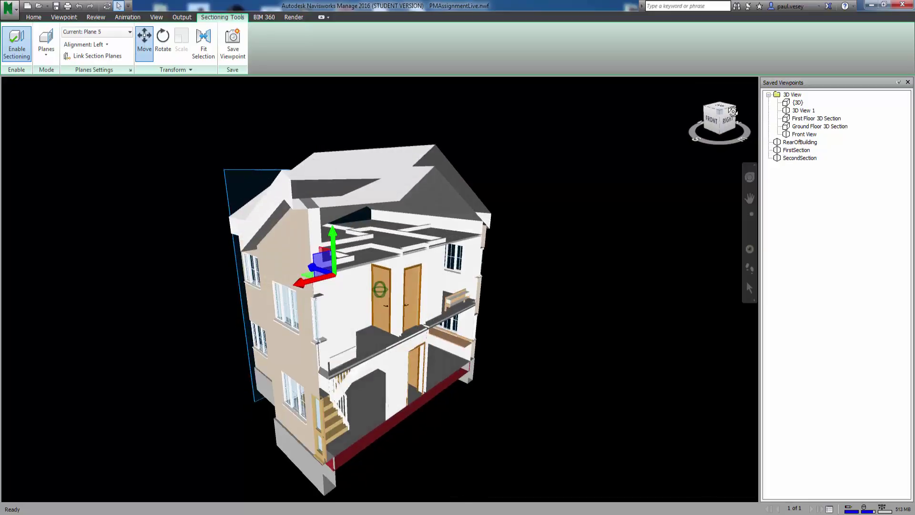
pyautogui.click(94, 35)
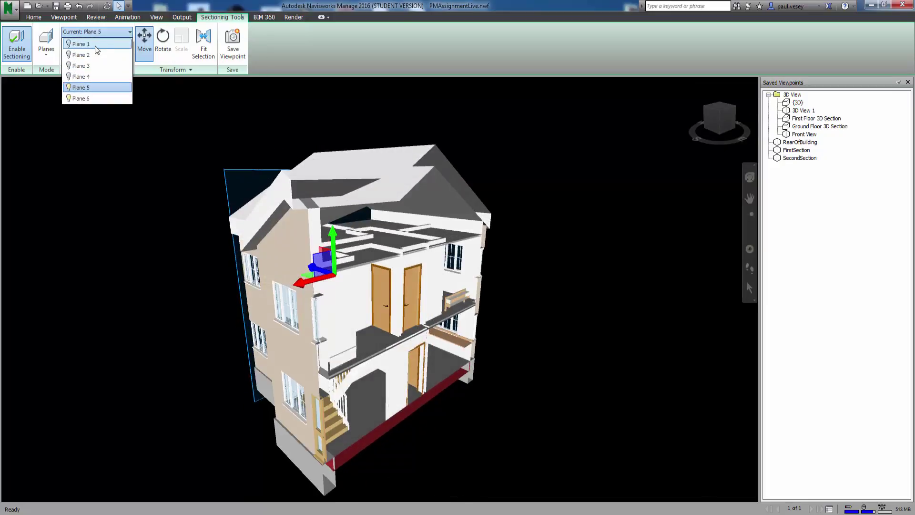
pyautogui.click(95, 46)
pyautogui.moveTo(393, 285); pyautogui.dragTo(377, 255)
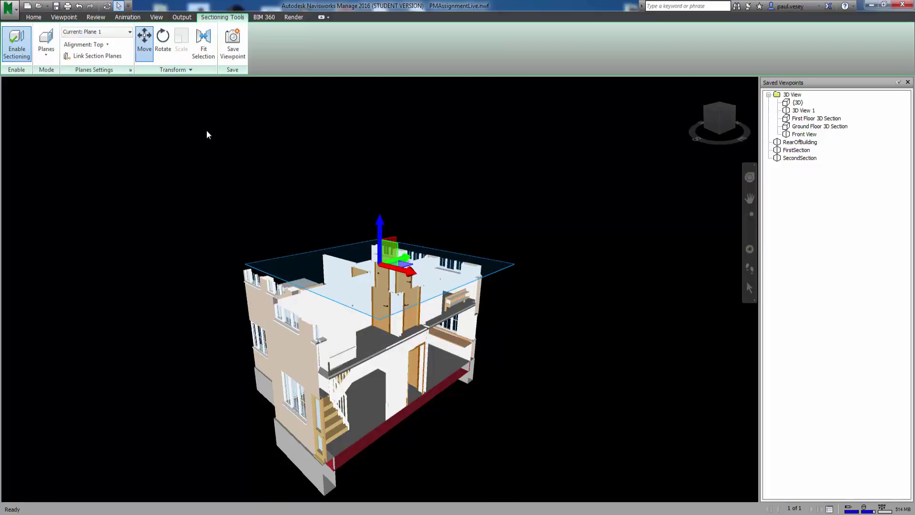
# Switch the sectioning mode from planes to Box and view the boxed staircase area up close
pyautogui.click(46, 45)
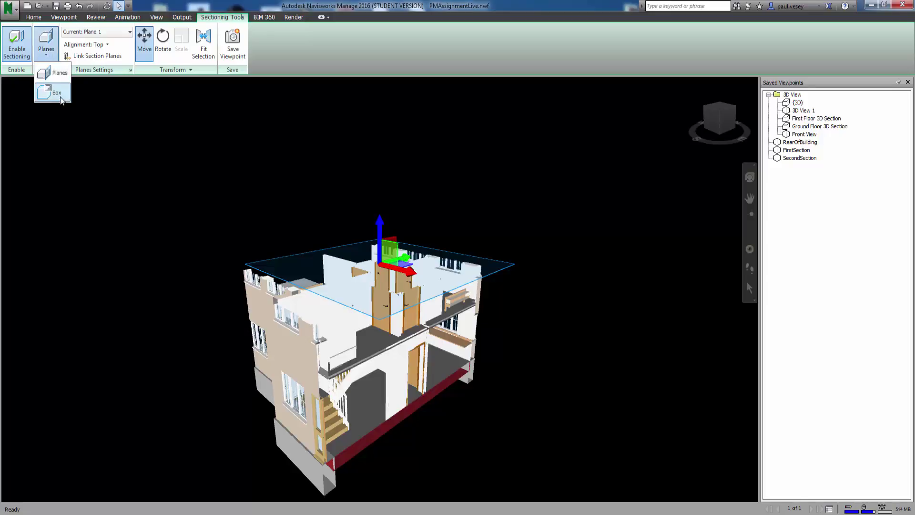
pyautogui.click(57, 93)
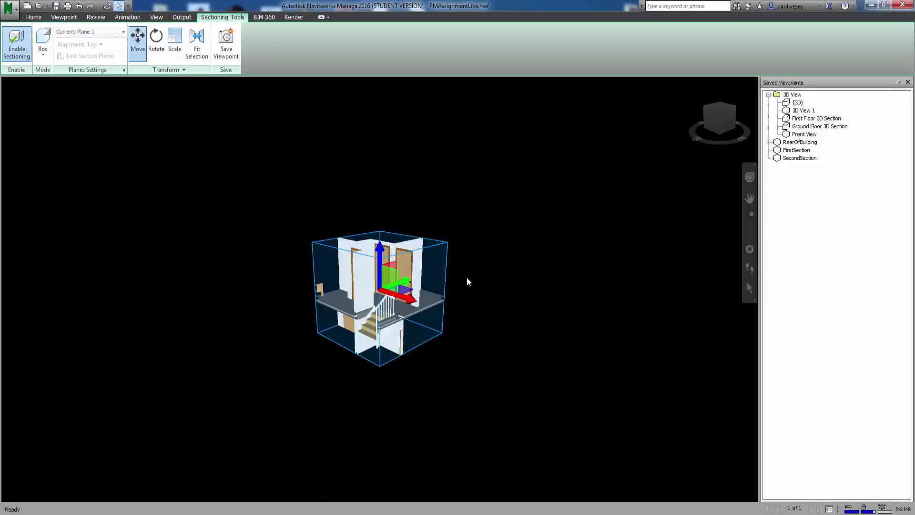
pyautogui.moveTo(722, 111); pyautogui.dragTo(677, 112)
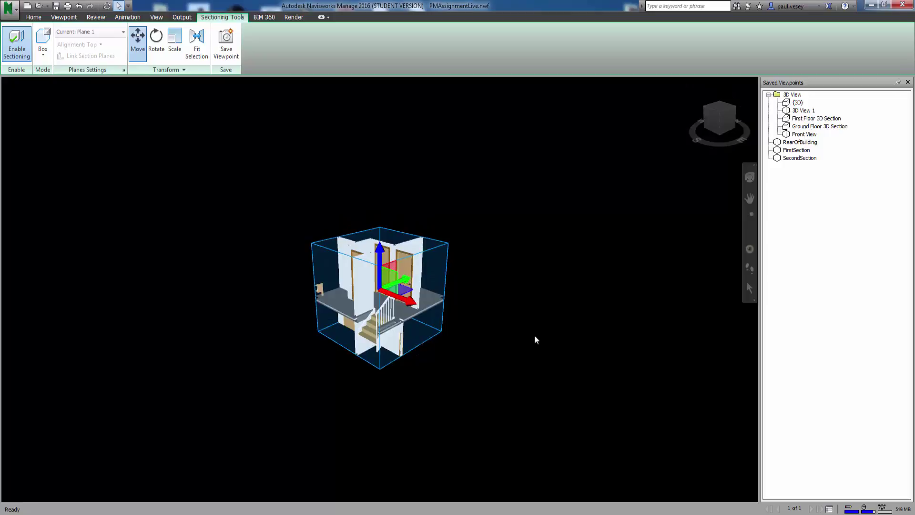
pyautogui.scroll(5, 387, 329)
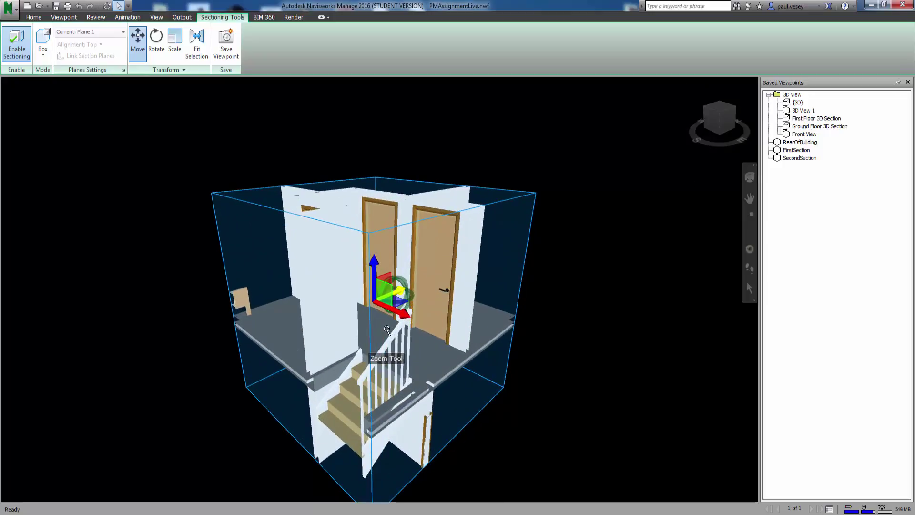
# Move the section box toward the front-left of the house to include more of the staircase and landing
pyautogui.moveTo(387, 329); pyautogui.dragTo(400, 294, button='middle')
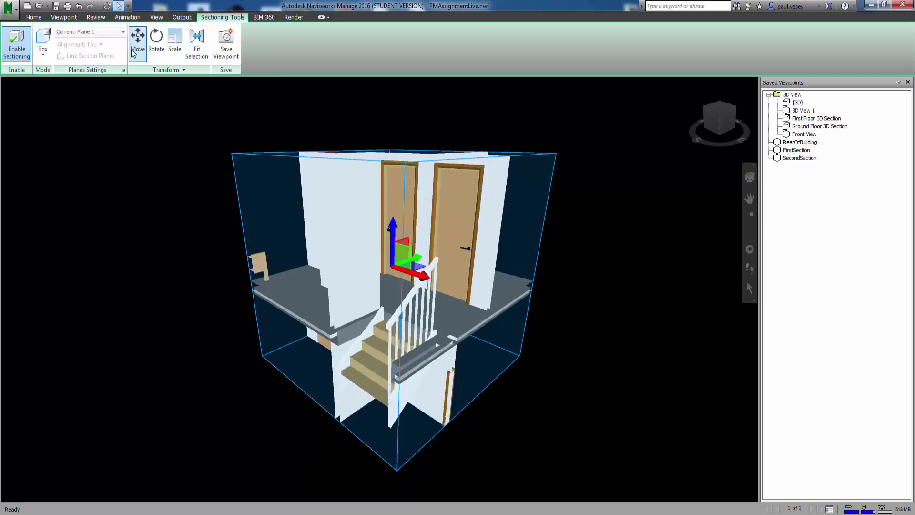
pyautogui.moveTo(412, 259); pyautogui.dragTo(318, 261)
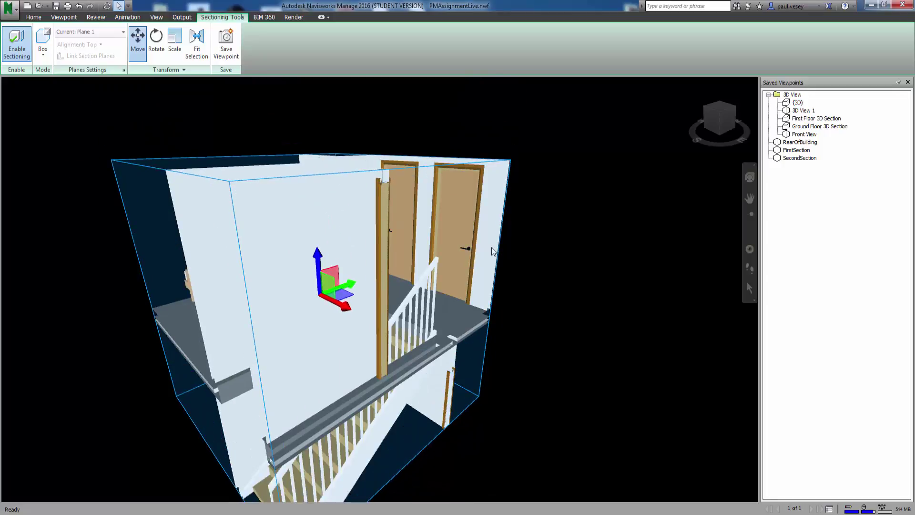
pyautogui.scroll(-5, 445, 280)
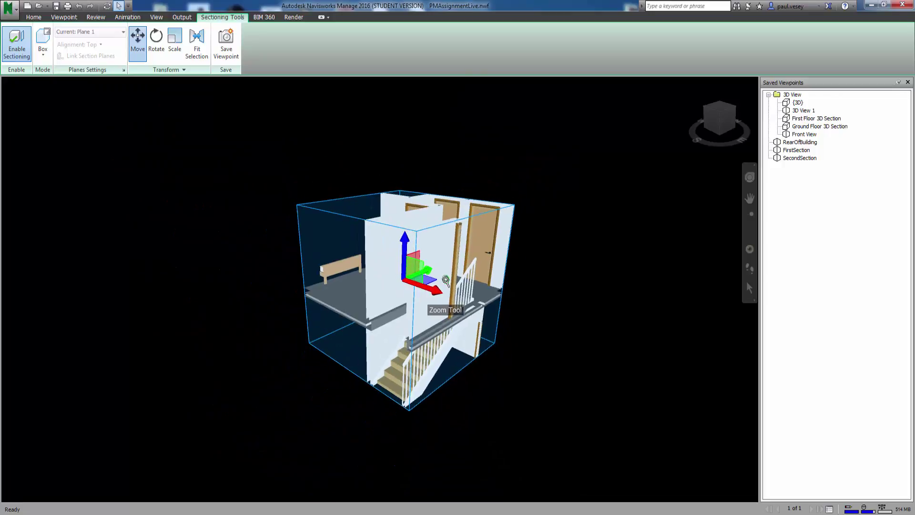
pyautogui.scroll(-4, 445, 280)
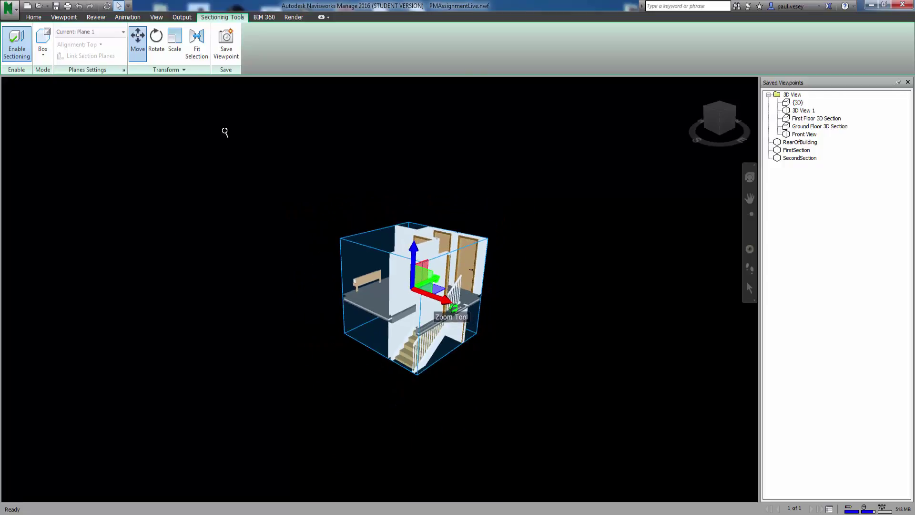
# Scale the section box up until it takes in most of the house, leaving the front cut open
pyautogui.click(174, 43)
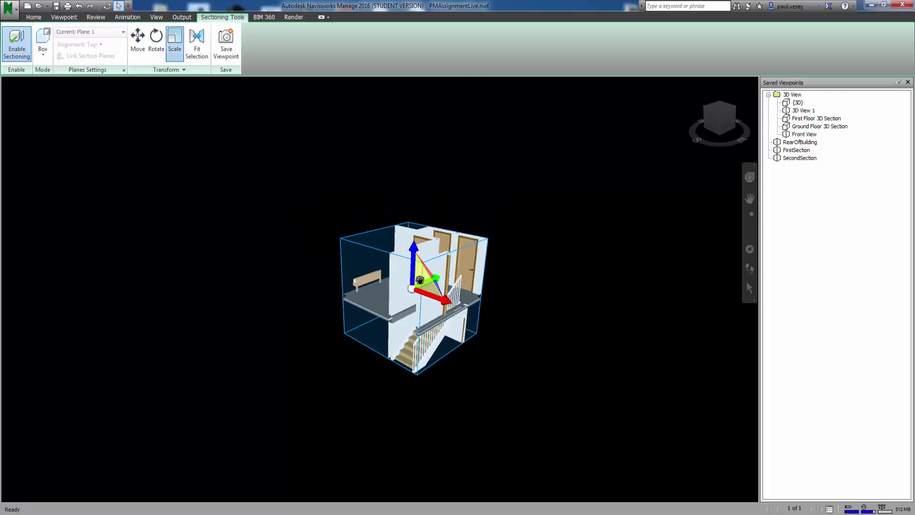
pyautogui.moveTo(436, 273); pyautogui.dragTo(432, 277)
pyautogui.moveTo(463, 311); pyautogui.dragTo(428, 283)
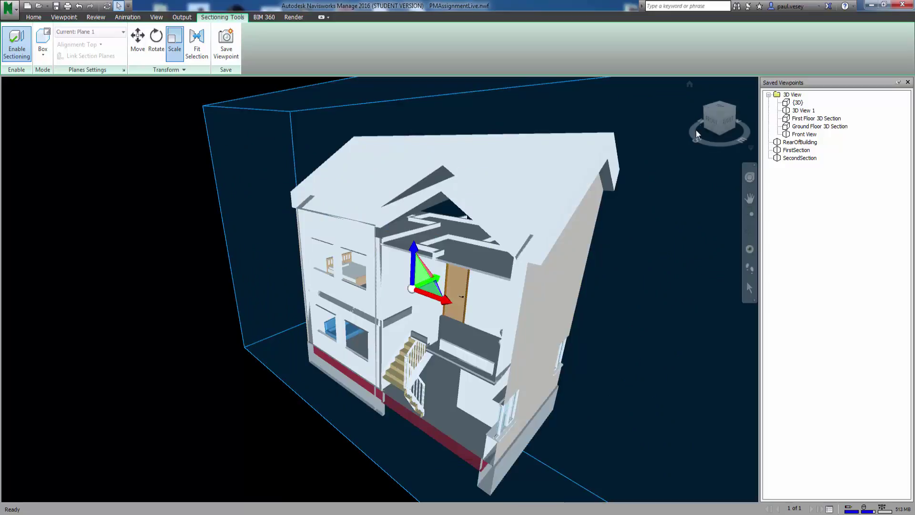
# Hide the section box's scale gizmo and save the view from the front-right corner as Box1
pyautogui.moveTo(698, 112); pyautogui.dragTo(624, 112)
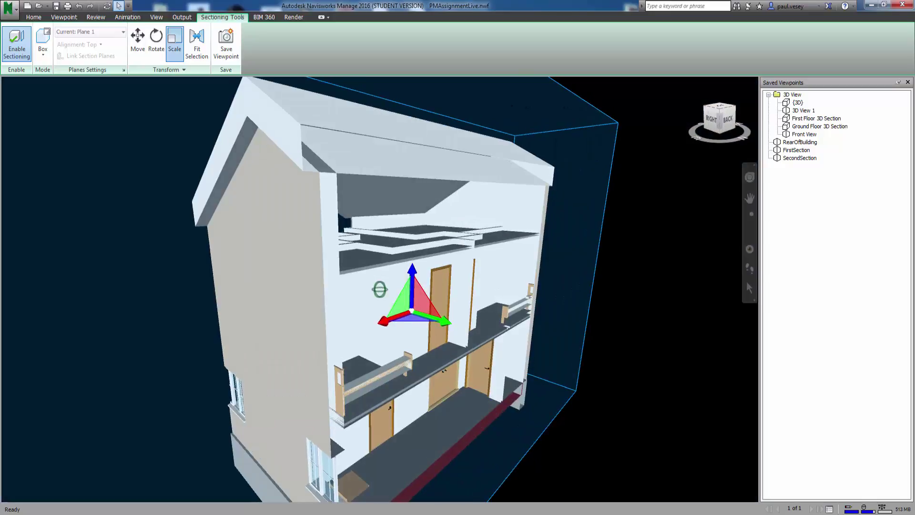
pyautogui.keyDown('shift'); pyautogui.moveTo(379, 289); pyautogui.dragTo(379, 289, button='middle'); pyautogui.keyUp('shift')
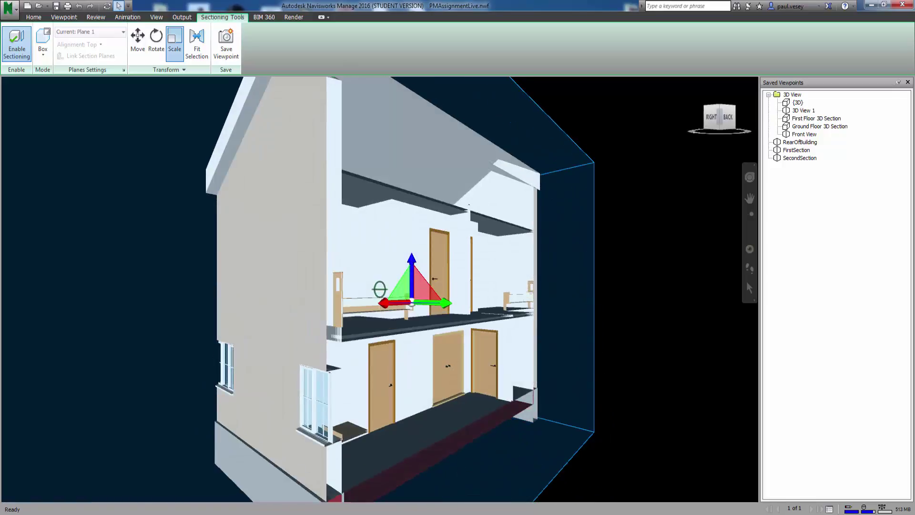
pyautogui.keyDown('shift'); pyautogui.moveTo(546, 287); pyautogui.dragTo(591, 324, button='middle'); pyautogui.keyUp('shift')
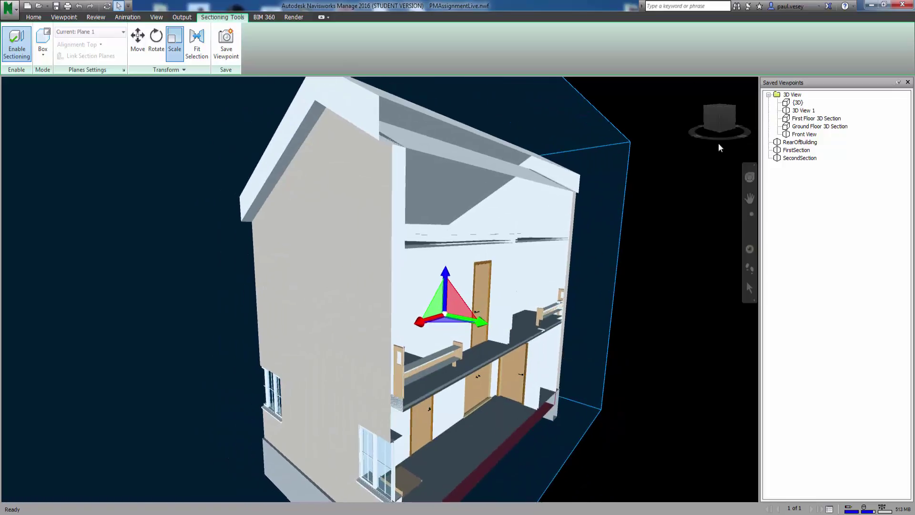
pyautogui.click(704, 106)
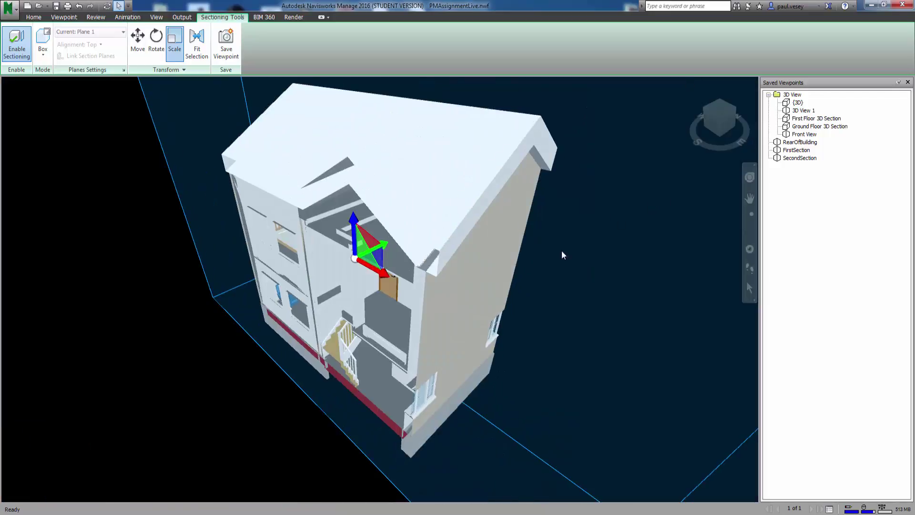
pyautogui.click(174, 56)
pyautogui.moveTo(275, 254); pyautogui.dragTo(257, 226, button='middle')
pyautogui.moveTo(721, 123); pyautogui.dragTo(719, 114)
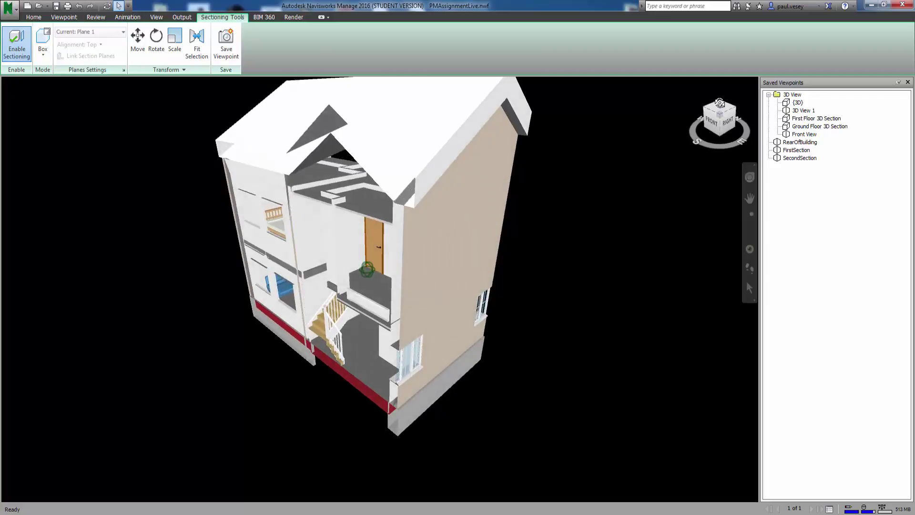
pyautogui.moveTo(475, 286); pyautogui.dragTo(416, 310, button='middle')
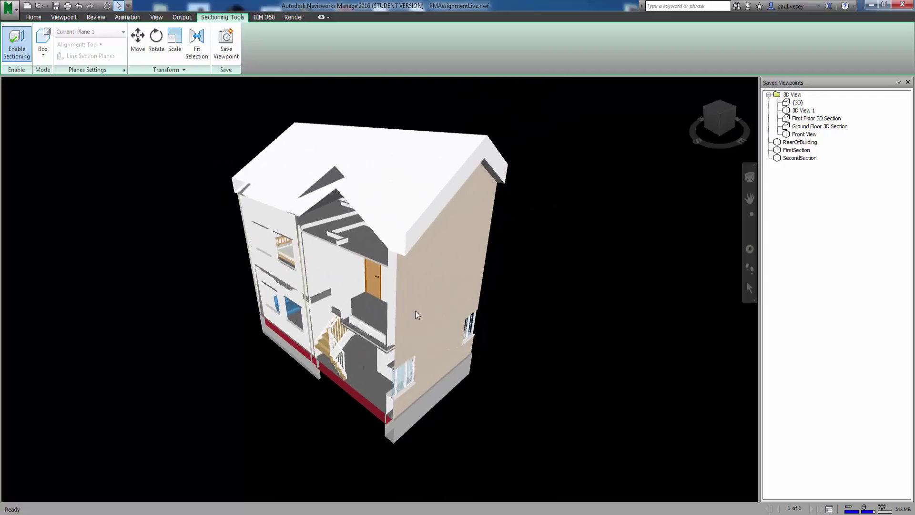
pyautogui.click(219, 42)
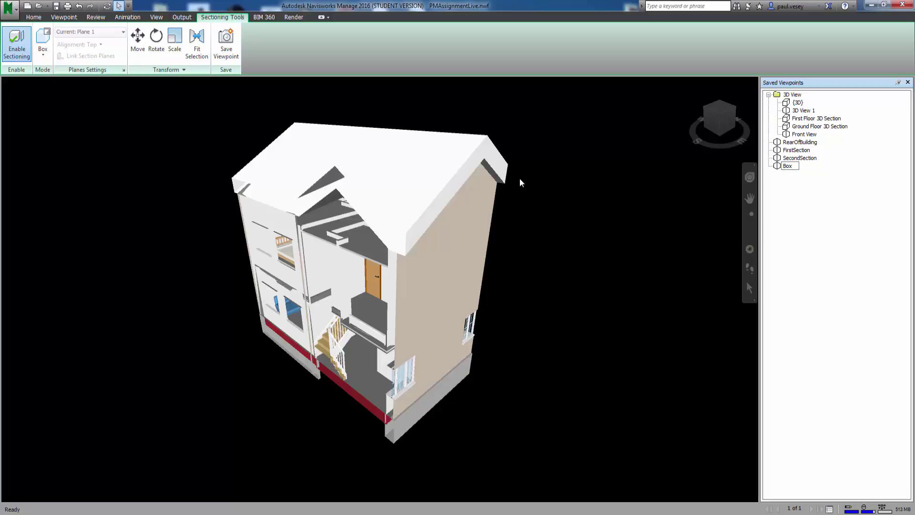
pyautogui.write('Box1')
pyautogui.press('Return')
# Compare the saved viewpoints RearOfBuilding, FirstSection, SecondSection and Box1 by restoring them one after another
pyautogui.click(789, 161)
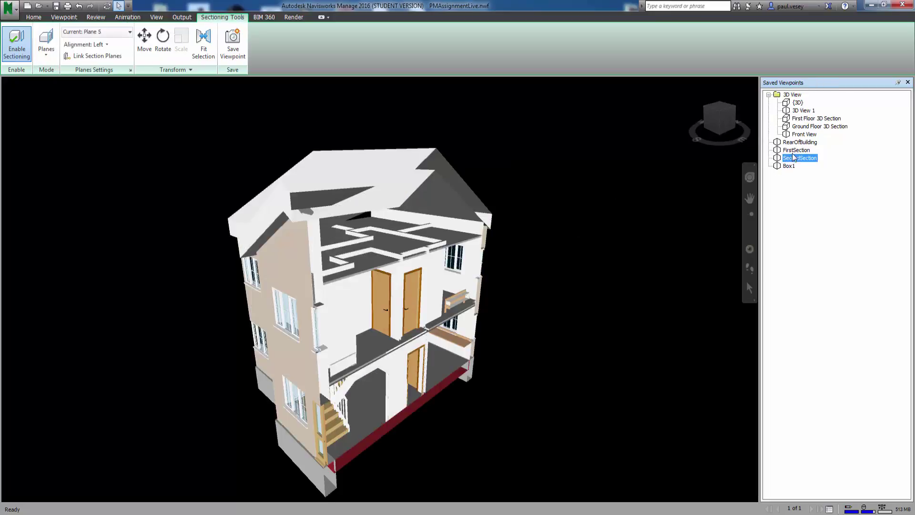
pyautogui.click(795, 150)
pyautogui.click(794, 143)
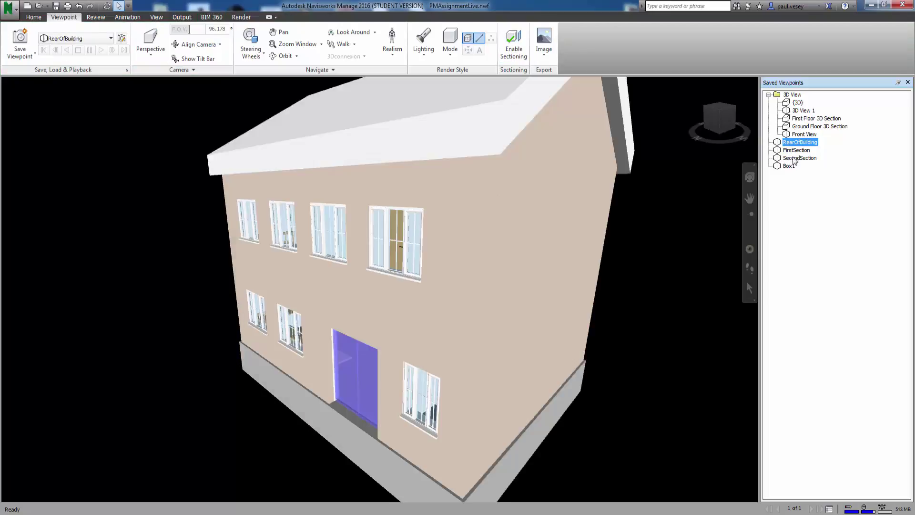
pyautogui.click(795, 150)
pyautogui.click(796, 158)
pyautogui.click(789, 166)
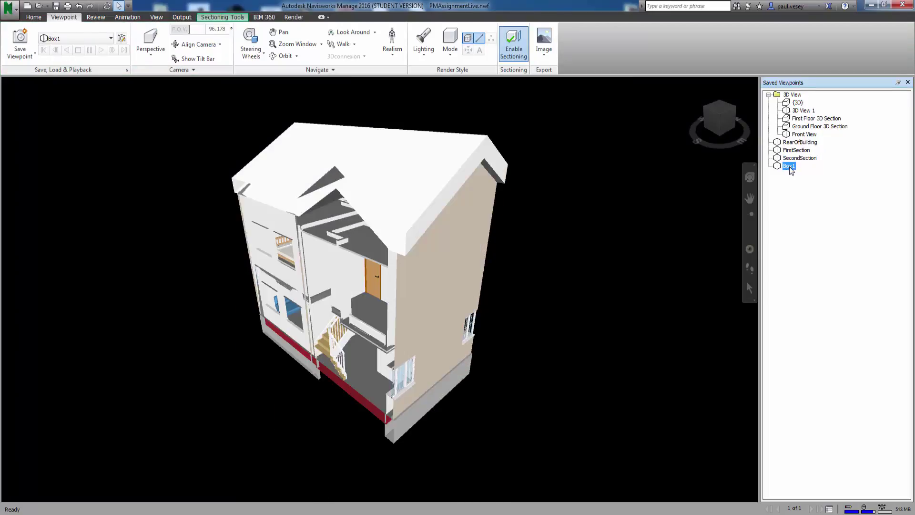
pyautogui.click(800, 143)
pyautogui.click(795, 150)
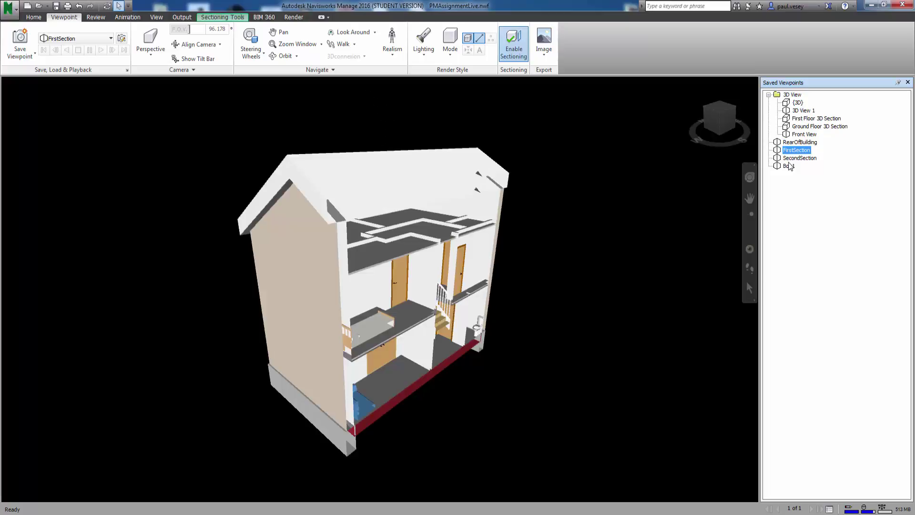
pyautogui.click(792, 158)
pyautogui.click(789, 167)
pyautogui.click(796, 159)
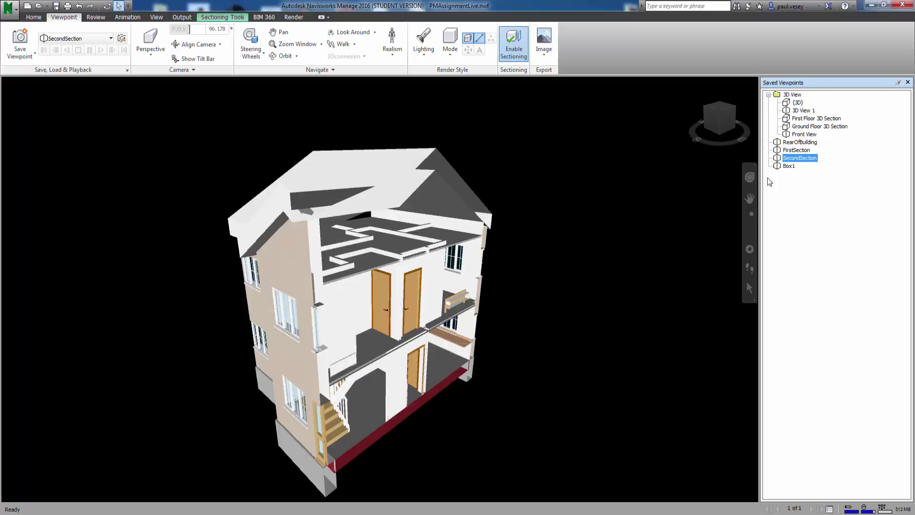
pyautogui.moveTo(385, 285); pyautogui.dragTo(374, 274, button='middle')
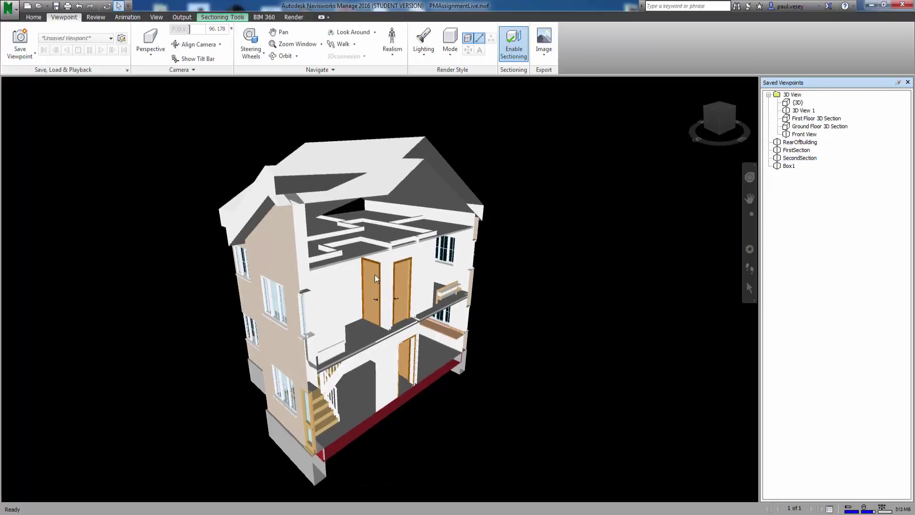
# Restore Box1, enlarge its section box to enclose the whole house, and hide the scale gizmo
pyautogui.click(789, 167)
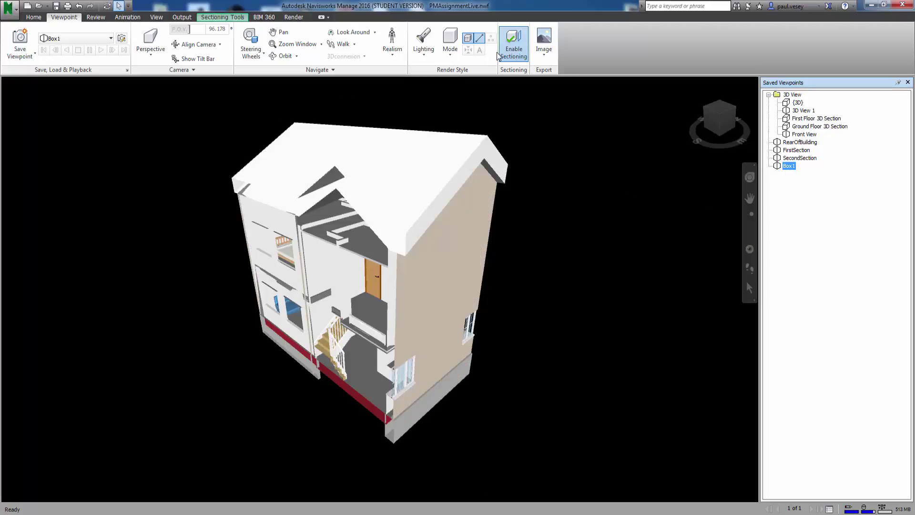
pyautogui.click(217, 17)
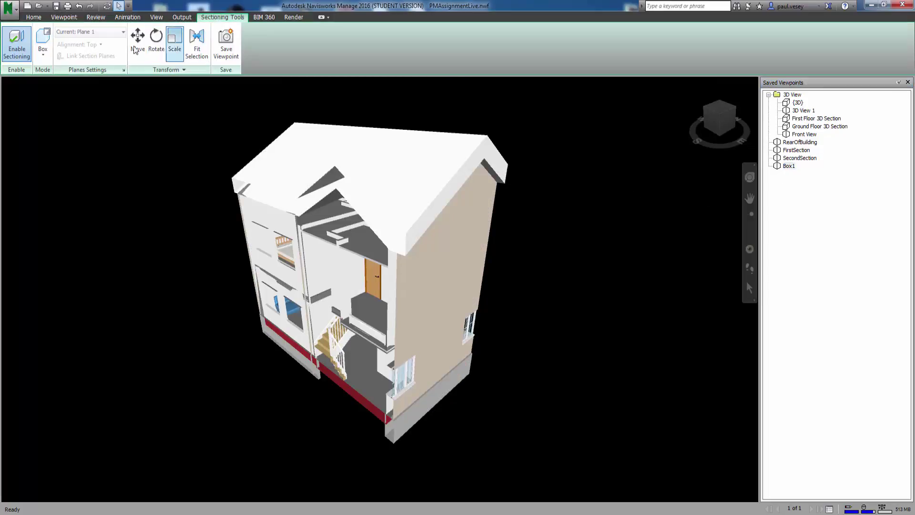
pyautogui.click(173, 48)
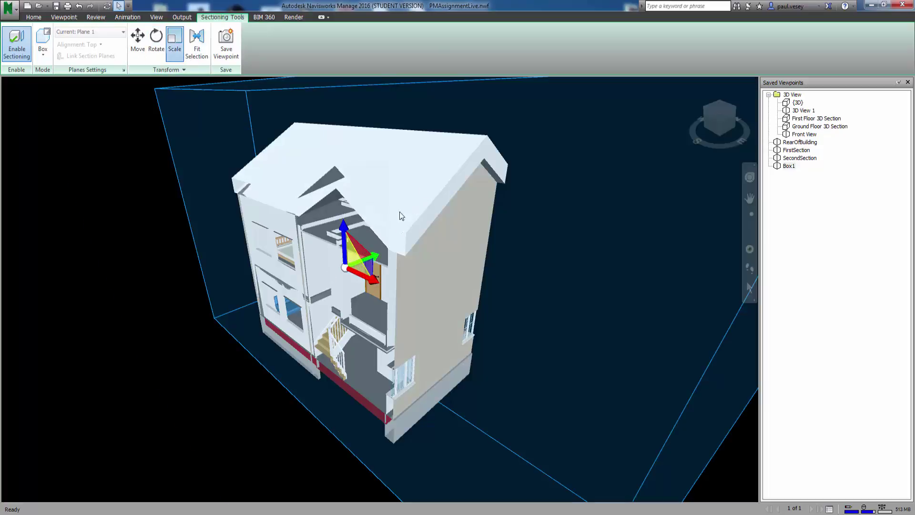
pyautogui.moveTo(360, 252); pyautogui.dragTo(375, 218)
pyautogui.moveTo(359, 252); pyautogui.dragTo(364, 244)
pyautogui.moveTo(340, 304); pyautogui.dragTo(354, 269, button='middle')
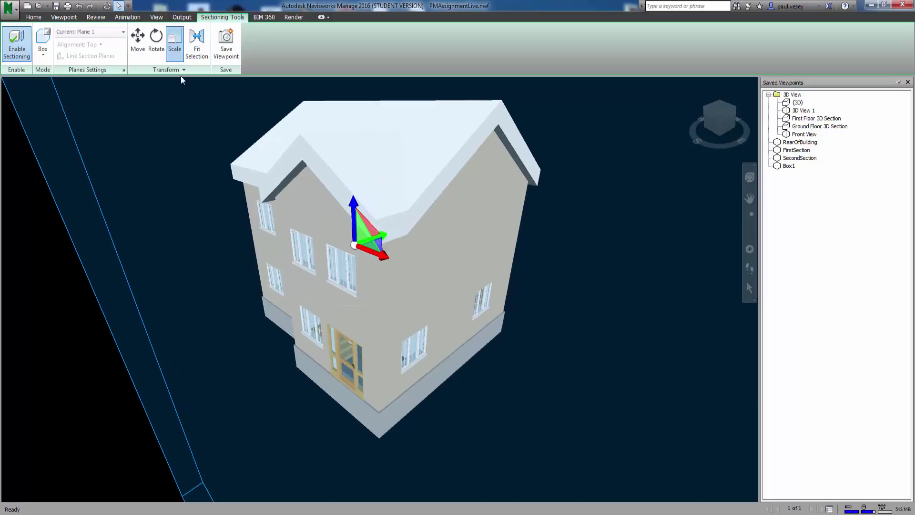
pyautogui.click(175, 42)
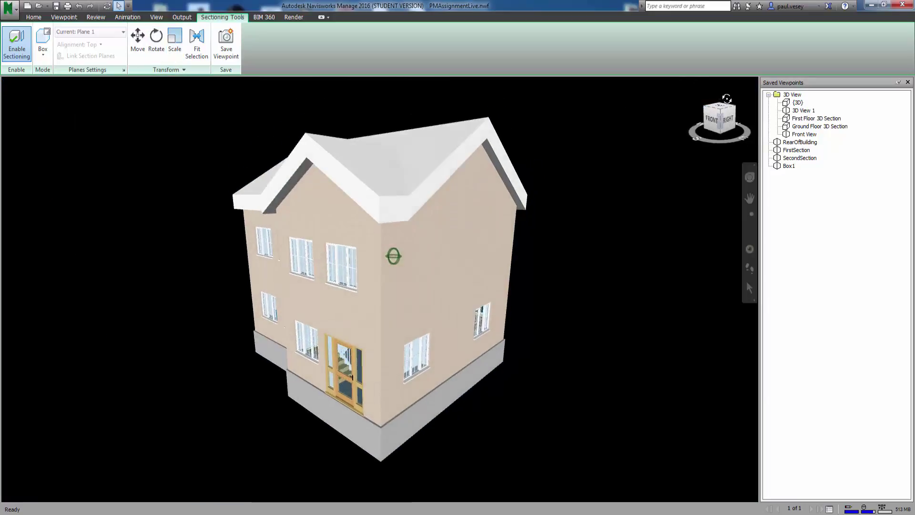
# Go through the glazed front door into the hall and walk forward toward the staircase
pyautogui.scroll(3, 363, 372)
pyautogui.scroll(5, 369, 355)
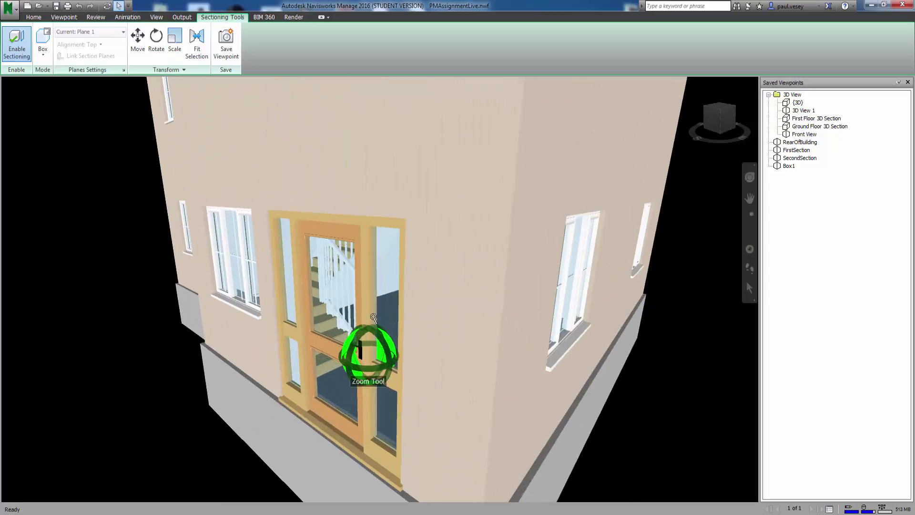
pyautogui.scroll(6, 373, 319)
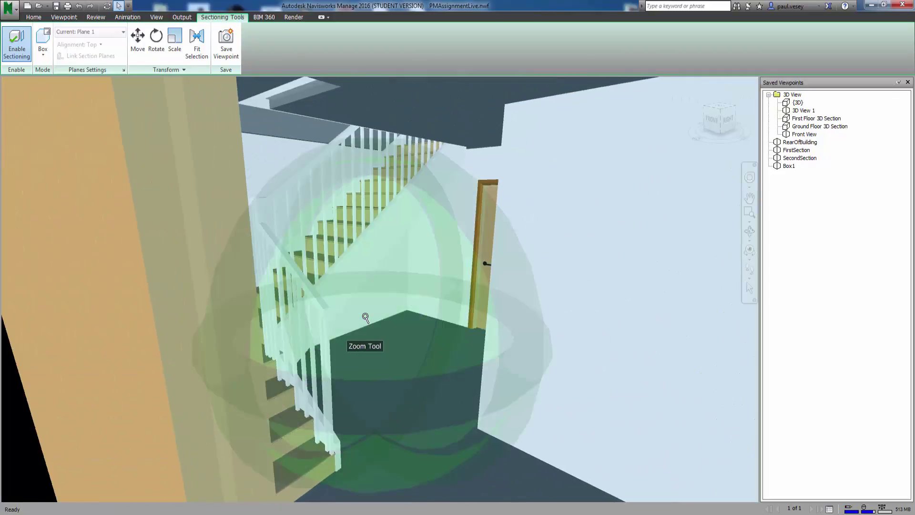
pyautogui.scroll(3, 366, 316)
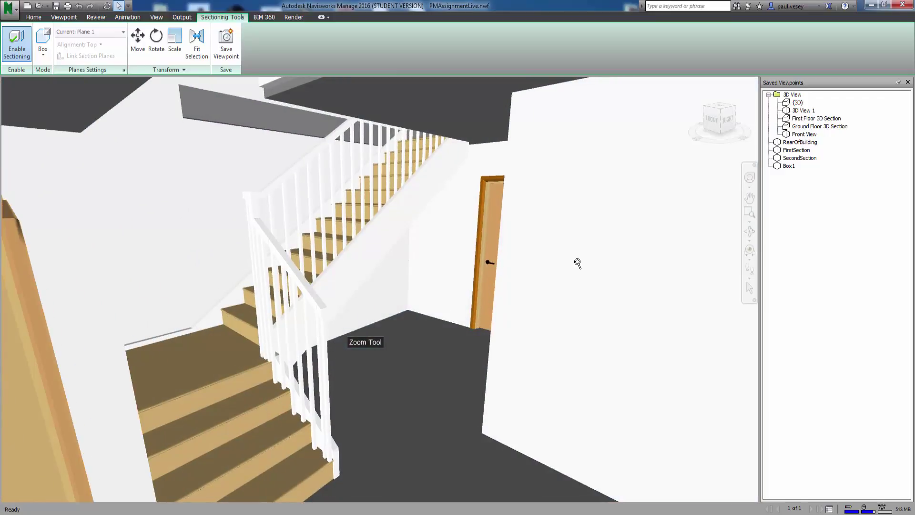
pyautogui.click(749, 268)
pyautogui.moveTo(473, 342); pyautogui.dragTo(455, 308)
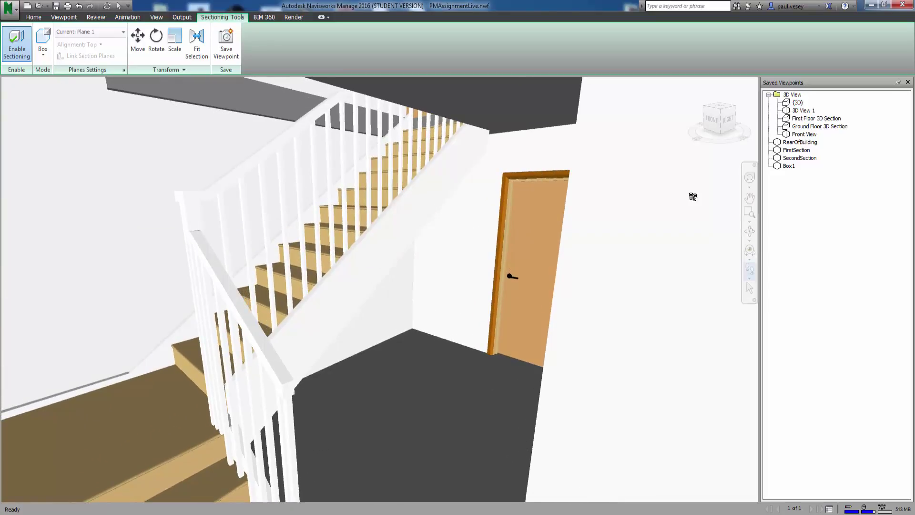
# Look around from the hall to frame the staircase and side window, and save the view as Inside1
pyautogui.click(750, 249)
pyautogui.moveTo(473, 257); pyautogui.dragTo(276, 193)
pyautogui.moveTo(518, 280); pyautogui.dragTo(424, 390)
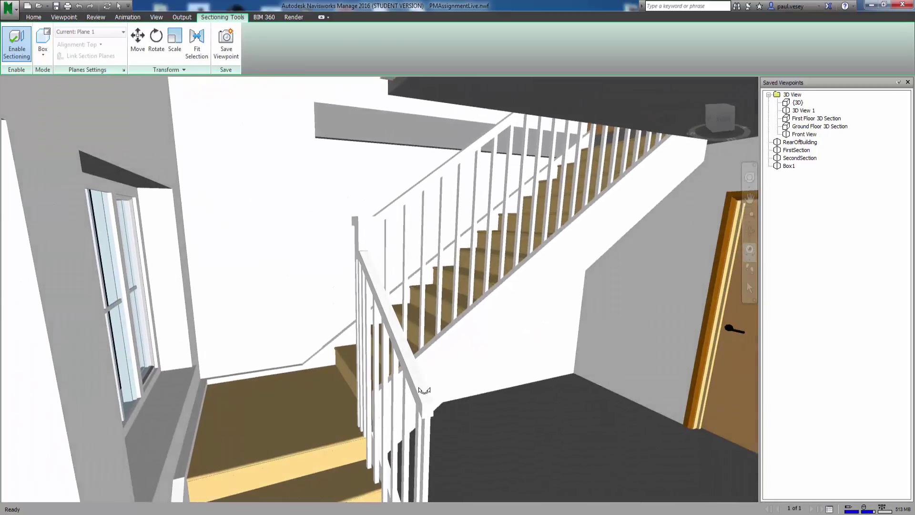
pyautogui.click(226, 40)
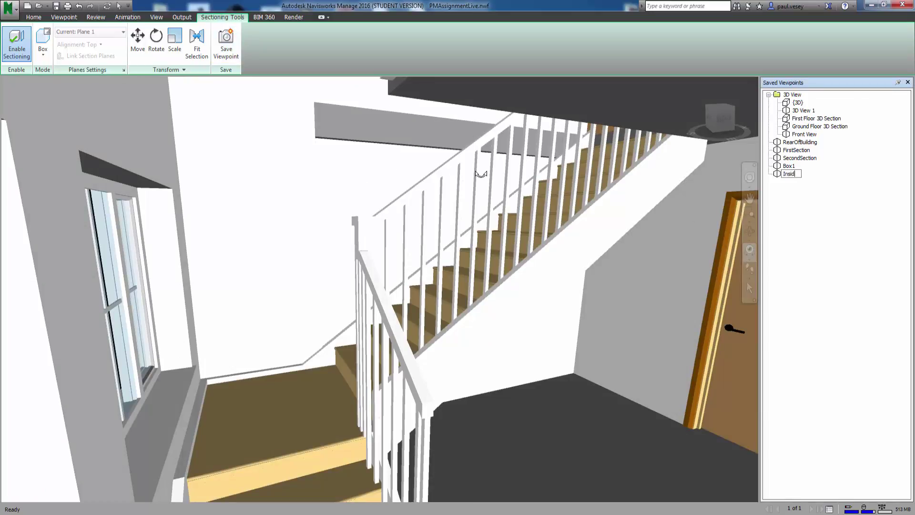
pyautogui.write('Inside 1')
pyautogui.press('Return')
# Review all the viewpoints saved outside the 3D View folder, from RearOfBuilding through Box1, and finish on Inside1
pyautogui.click(788, 166)
pyautogui.click(788, 174)
pyautogui.click(799, 159)
pyautogui.click(794, 150)
pyautogui.click(800, 143)
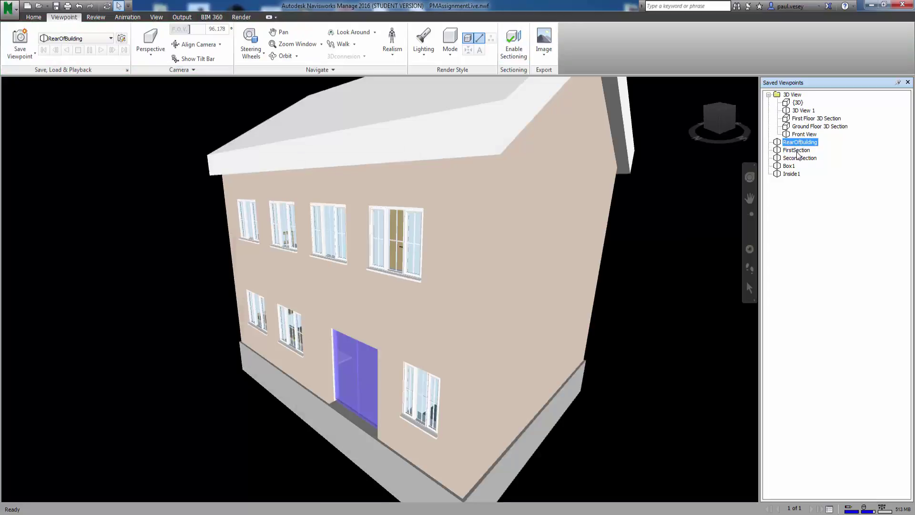
pyautogui.click(796, 151)
pyautogui.click(800, 159)
pyautogui.click(791, 167)
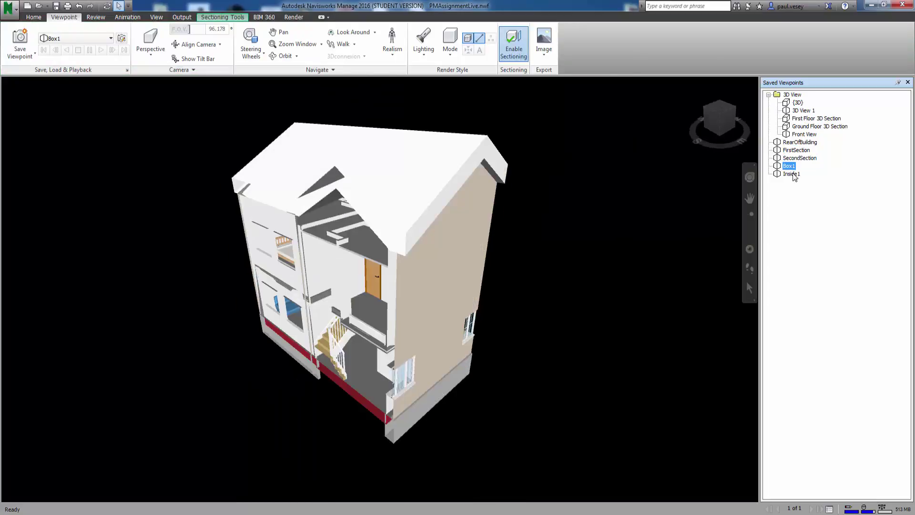
pyautogui.click(793, 174)
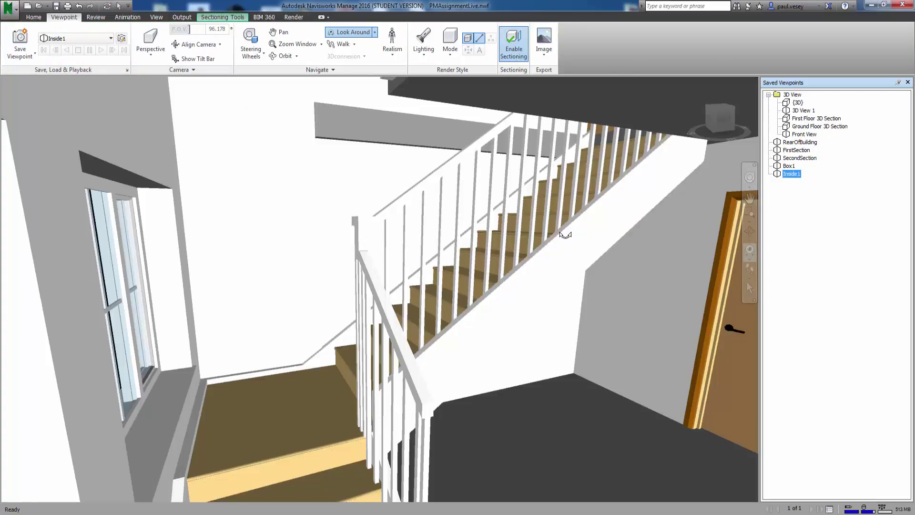